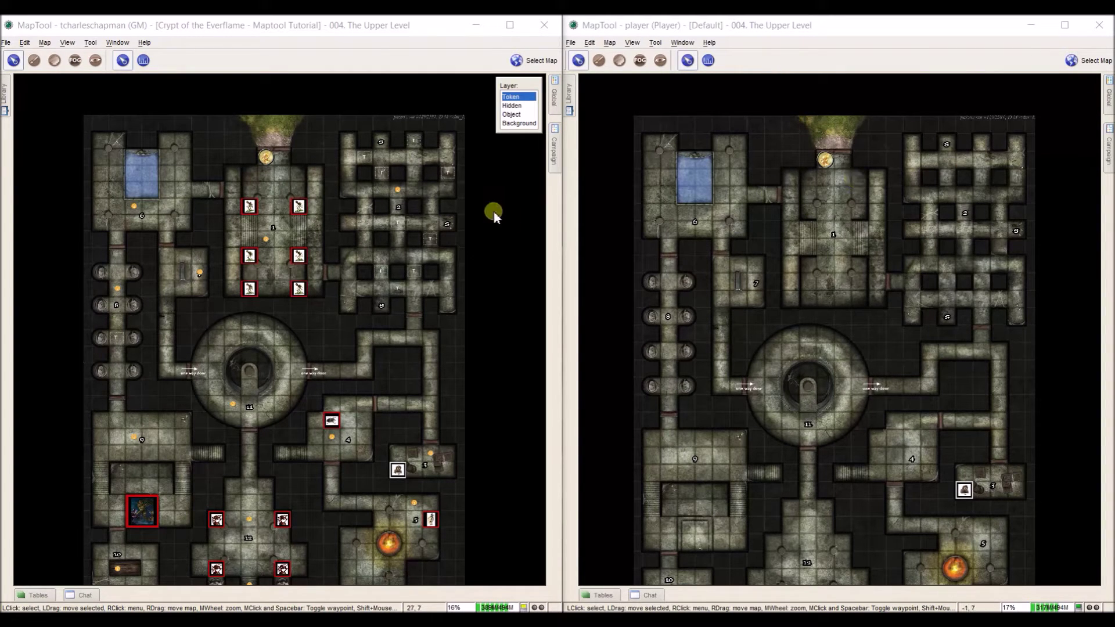
- Examine the vision-blocking topology outlines on The Upper Level map, around room 1 and across the whole dungeon
left_click(393, 30)
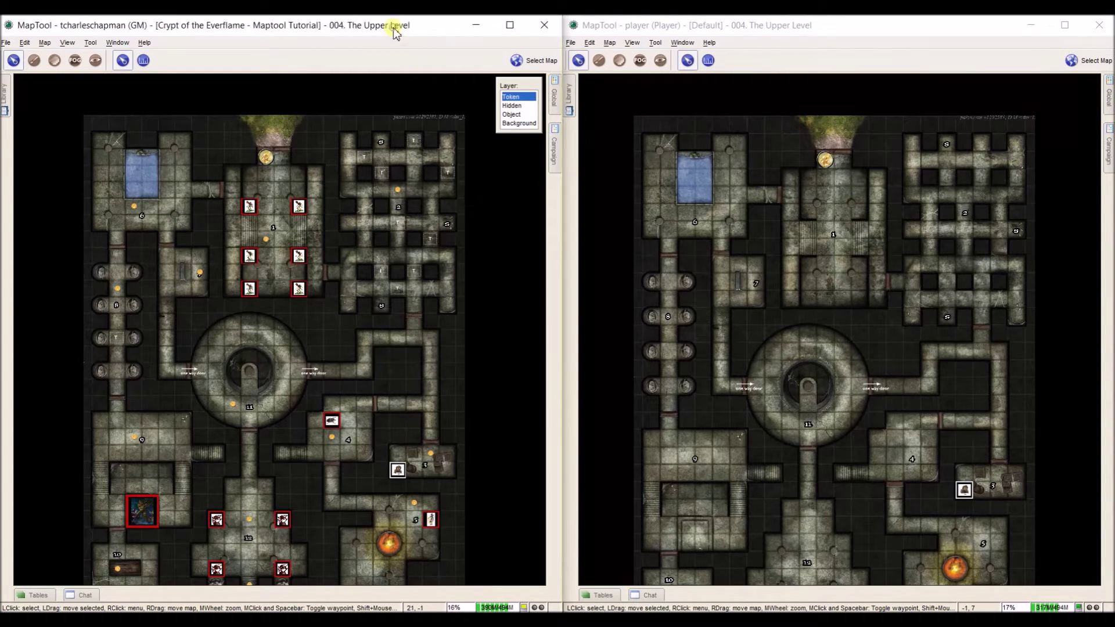
left_click(738, 30)
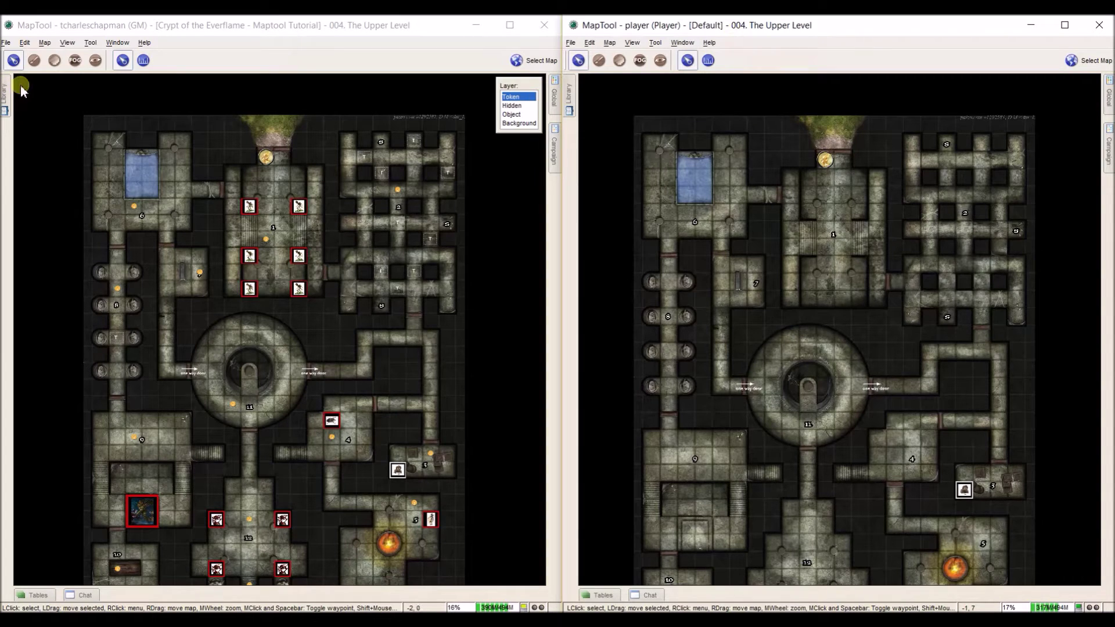
left_click(96, 61)
scroll(301, 220, "up", 4)
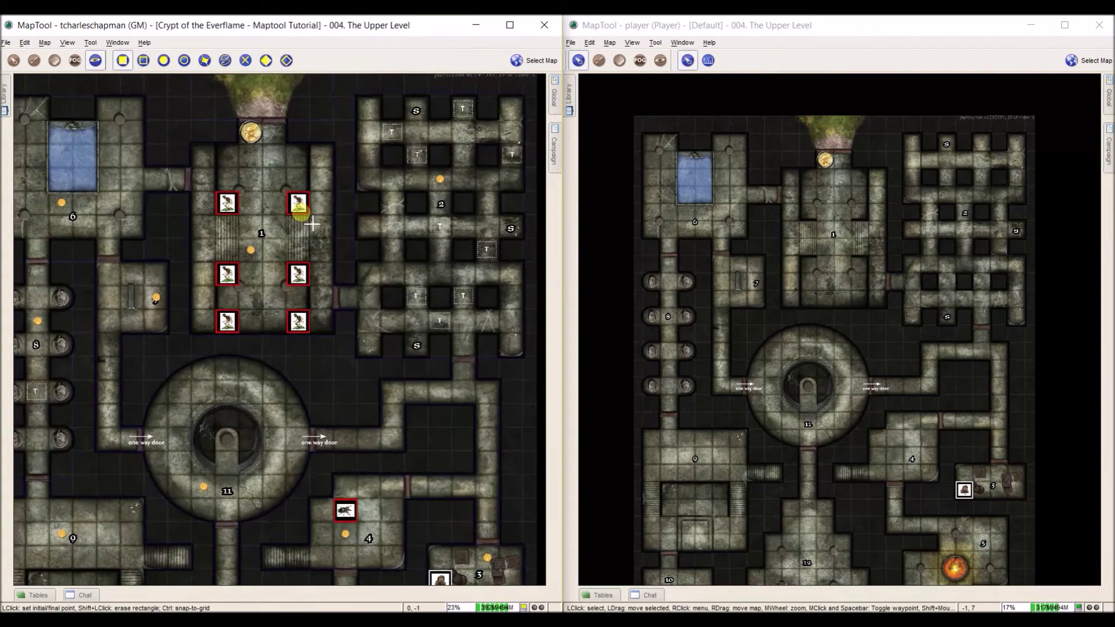
scroll(311, 223, "up", 3)
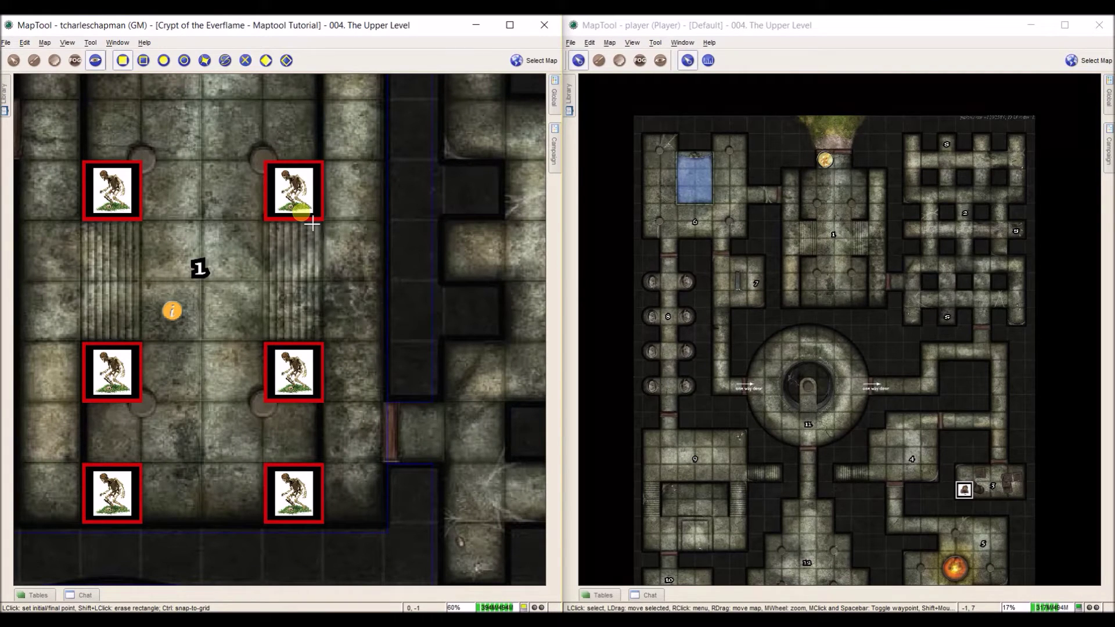
scroll(312, 223, "down", 7)
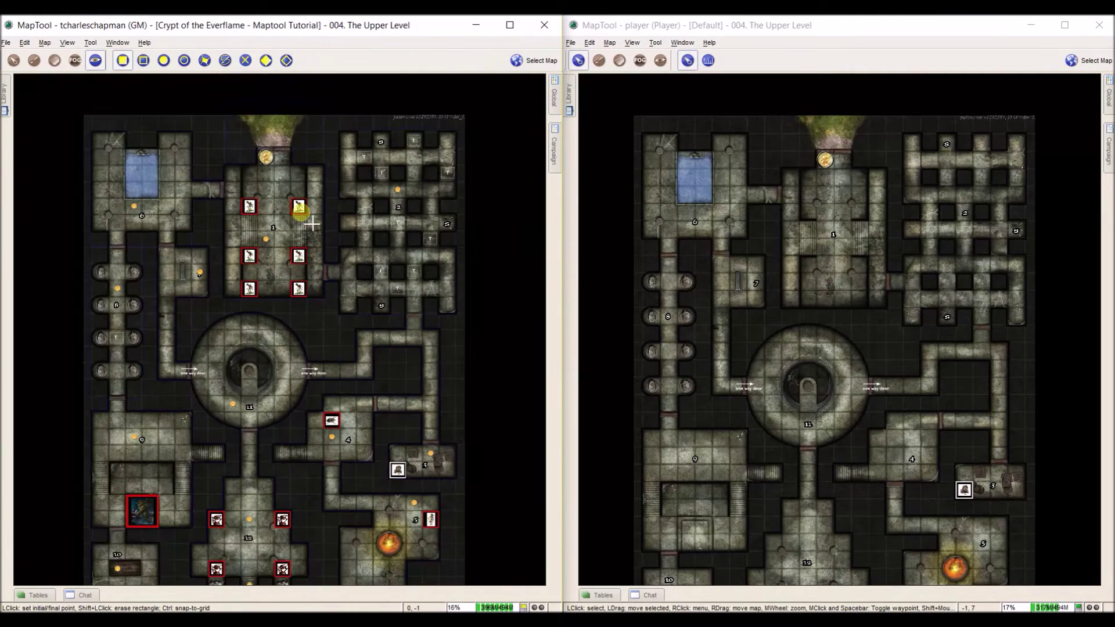
scroll(311, 223, "up", 1)
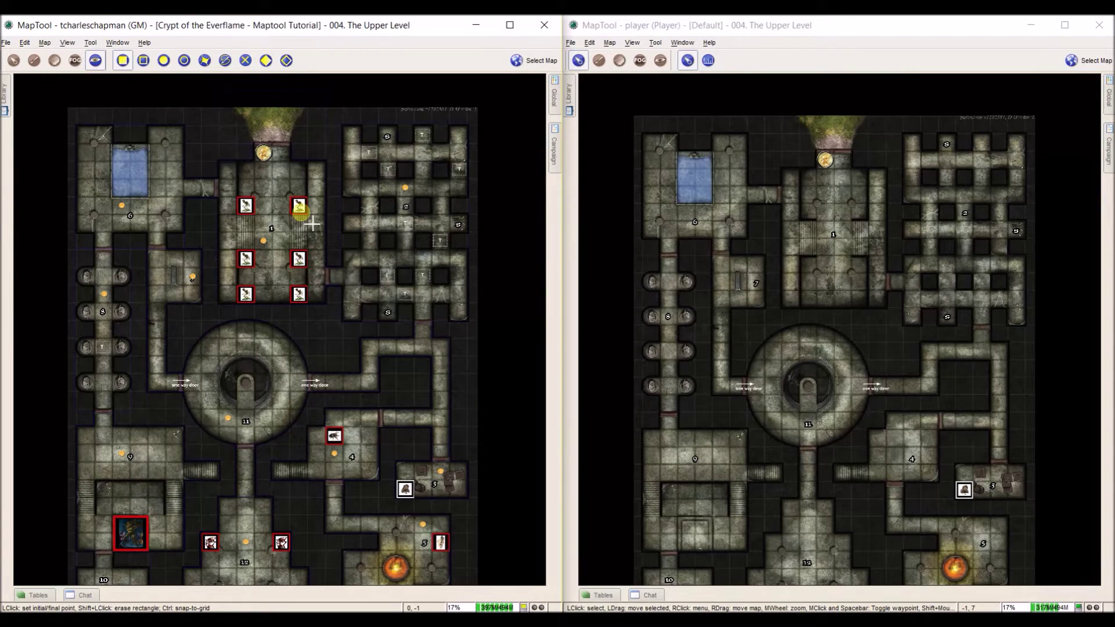
scroll(291, 224, "down", 1)
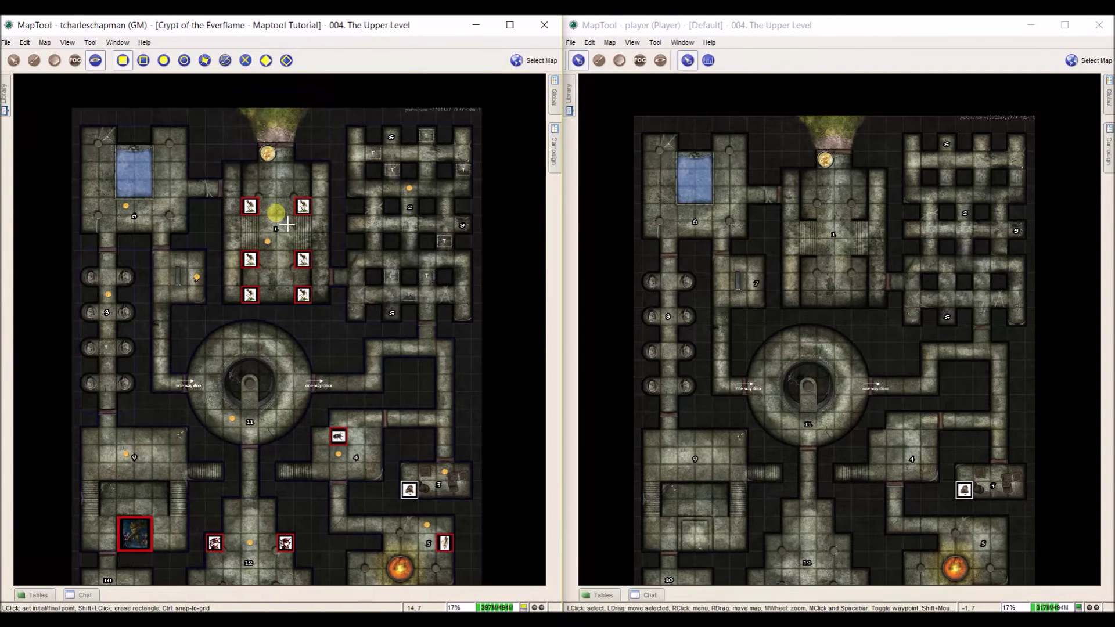
scroll(288, 221, "up", 1)
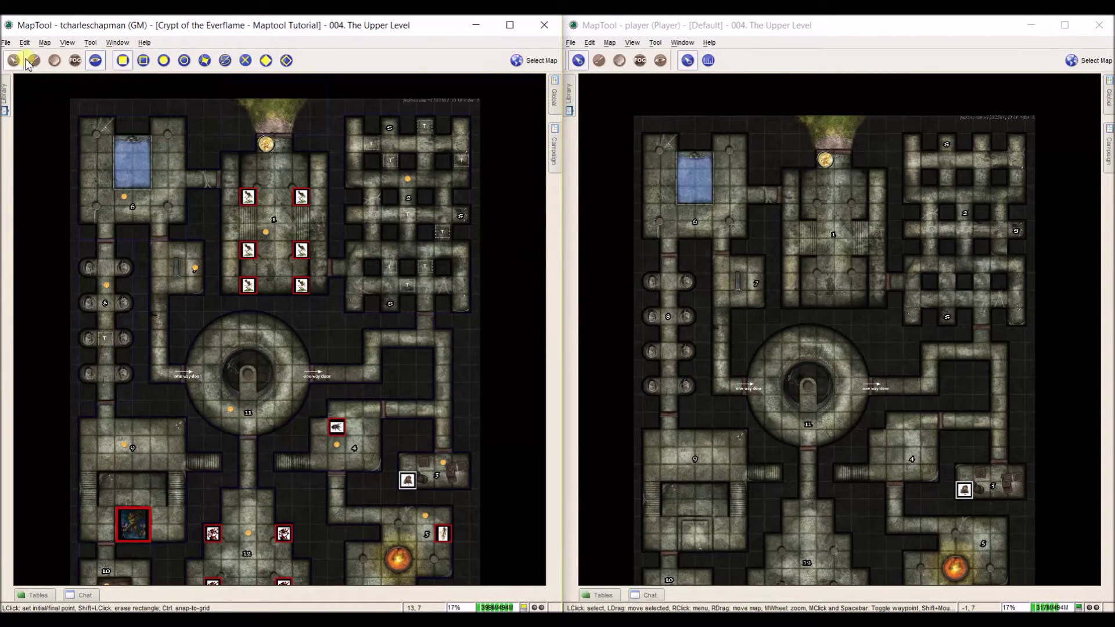
left_click(15, 61)
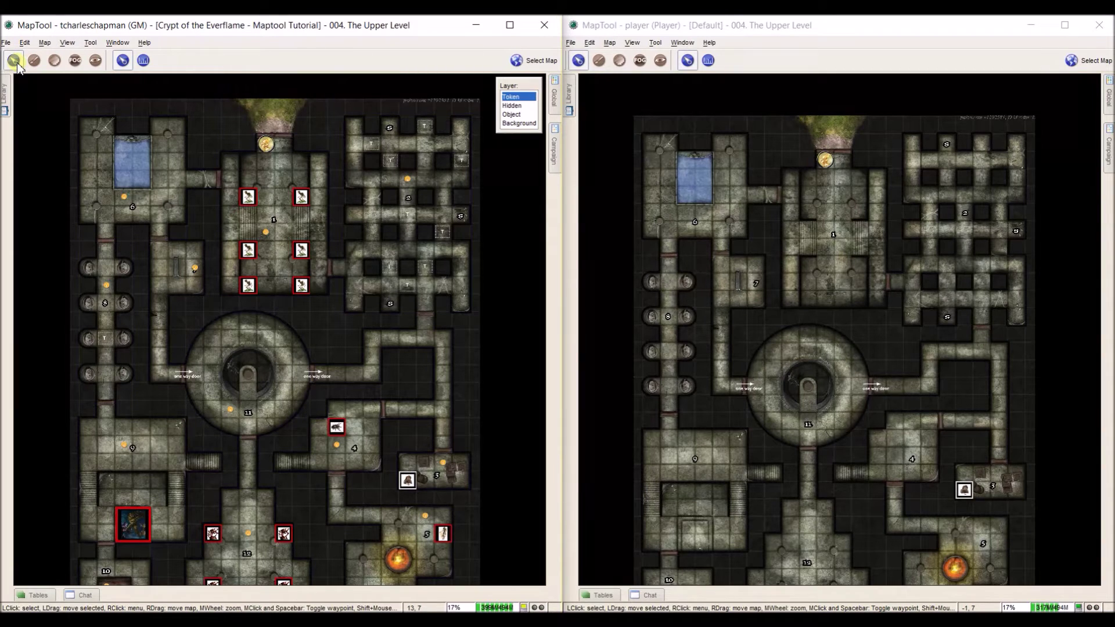
- Enable Fog-of-War on the GM's map 004. The Upper Level
left_click(47, 44)
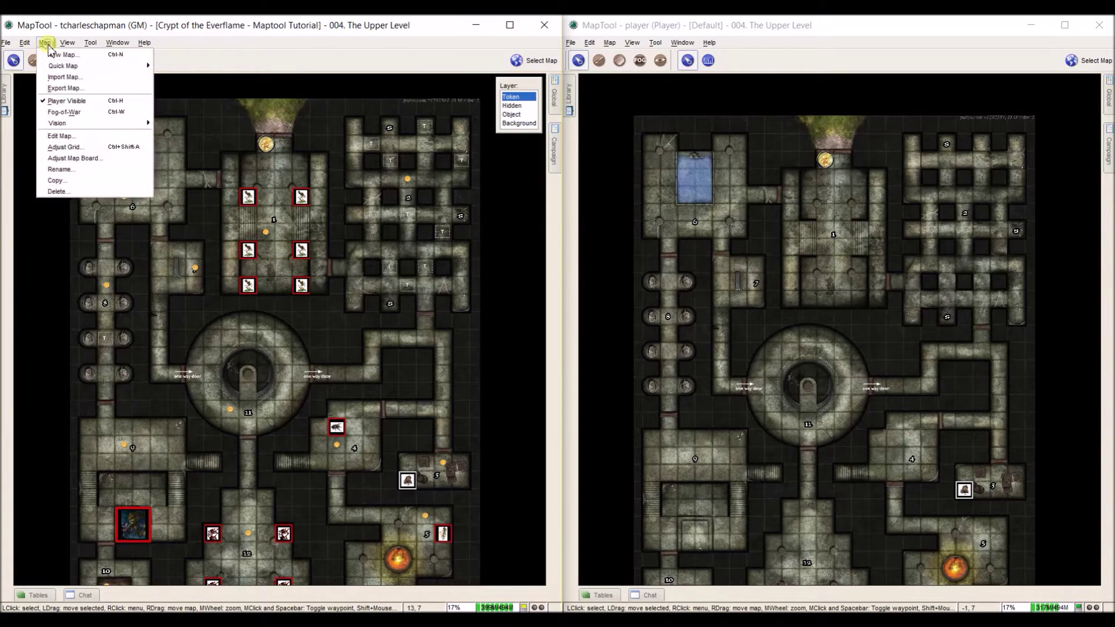
left_click(65, 112)
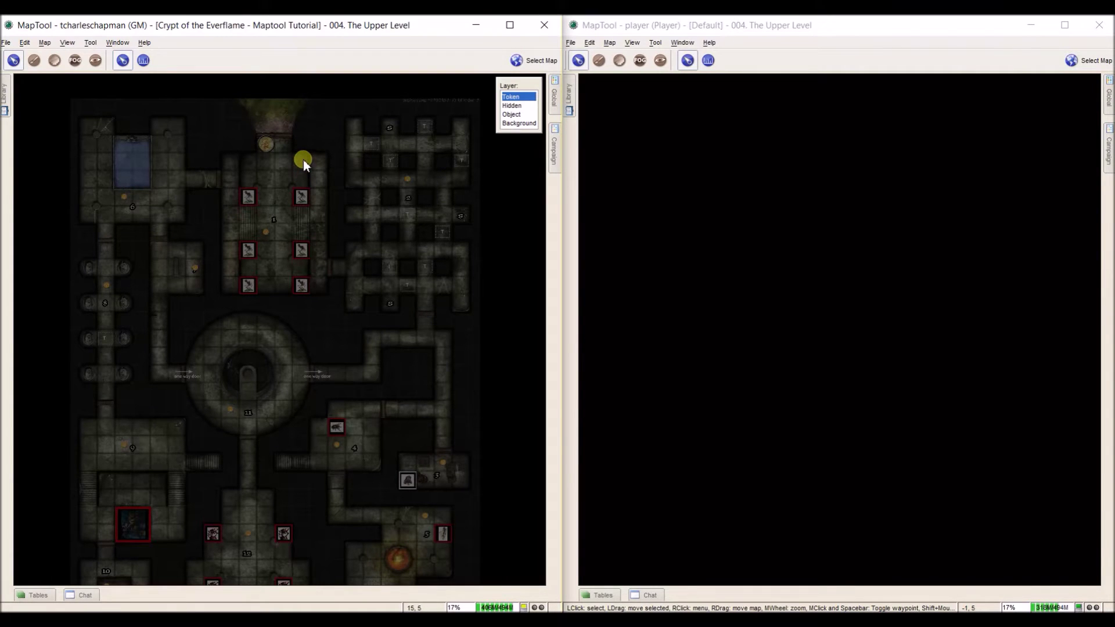
- Clear the fog from the entire Upper Level map and cover it again, doing this twice
key("ctrl+shift+a")
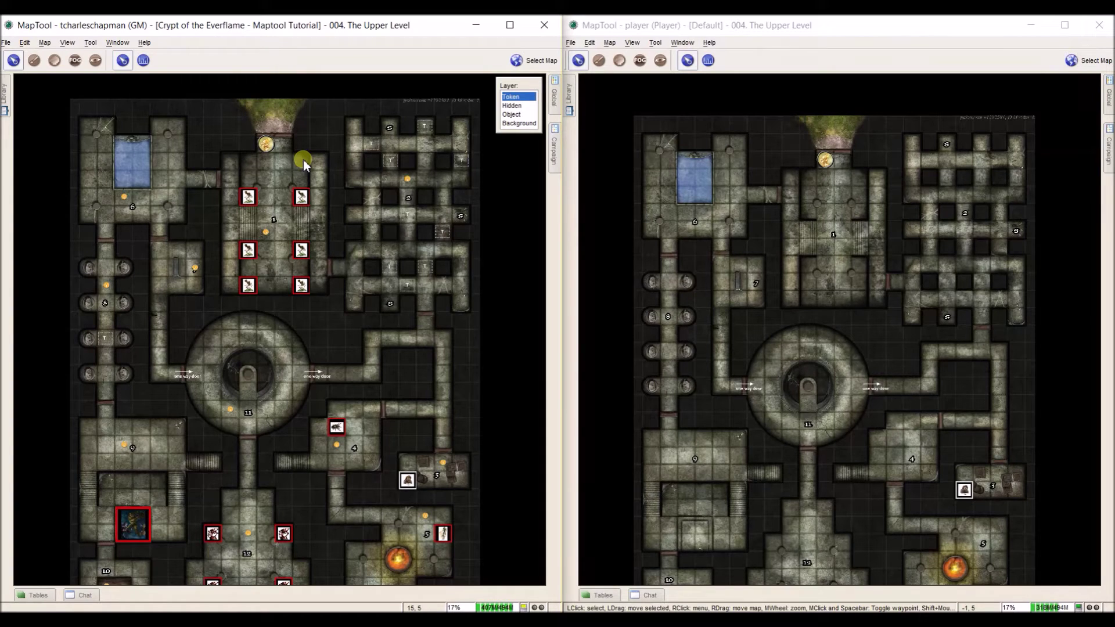
key("ctrl+shift+r")
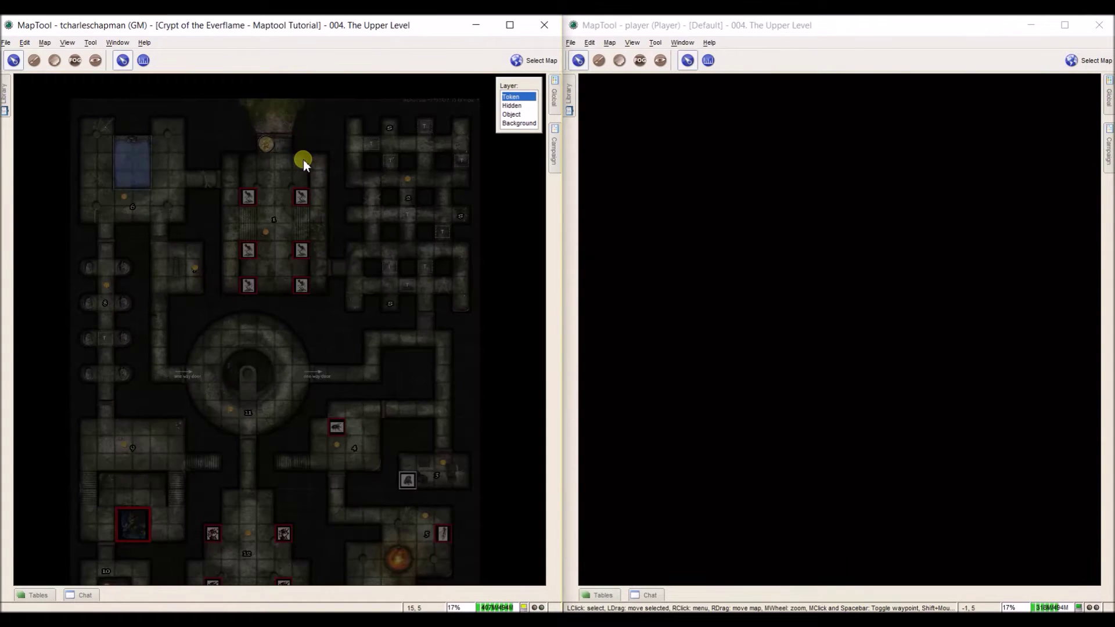
key("ctrl+shift+a")
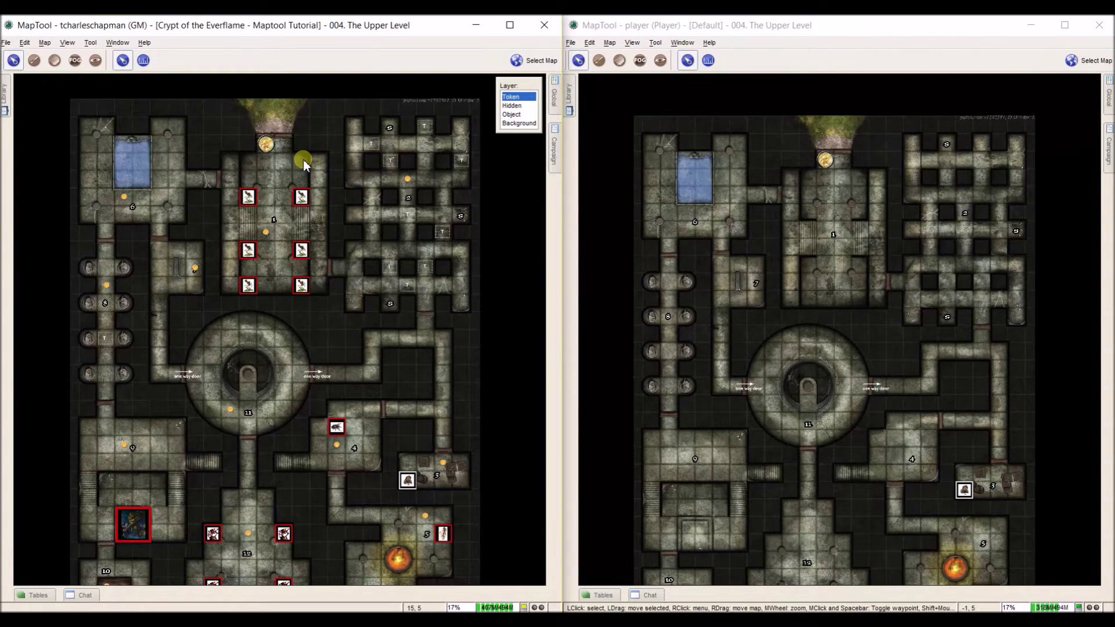
key("ctrl+shift+r")
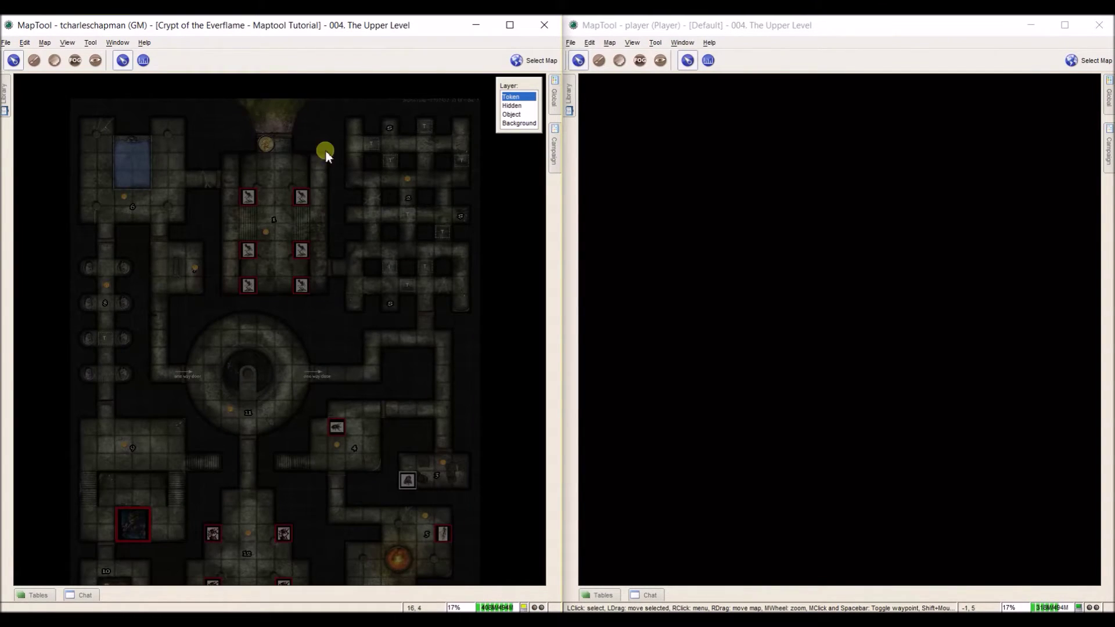
- View the fogged map 005. The Lower Level, and return to 004. The Upper Level
left_click(516, 60)
left_click(517, 176)
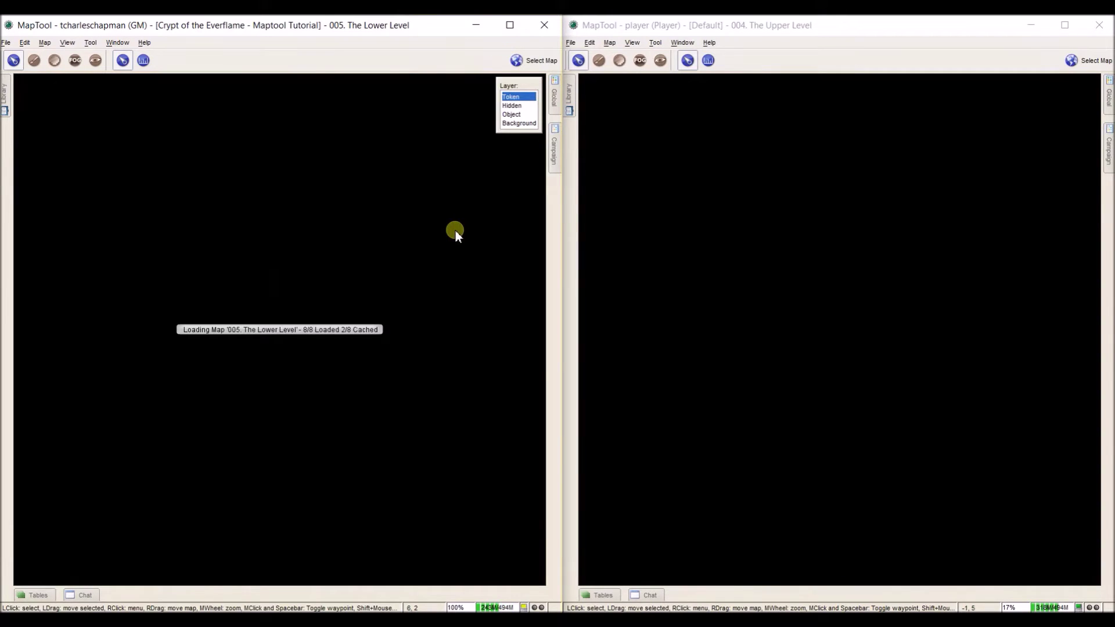
scroll(451, 233, "down", 8)
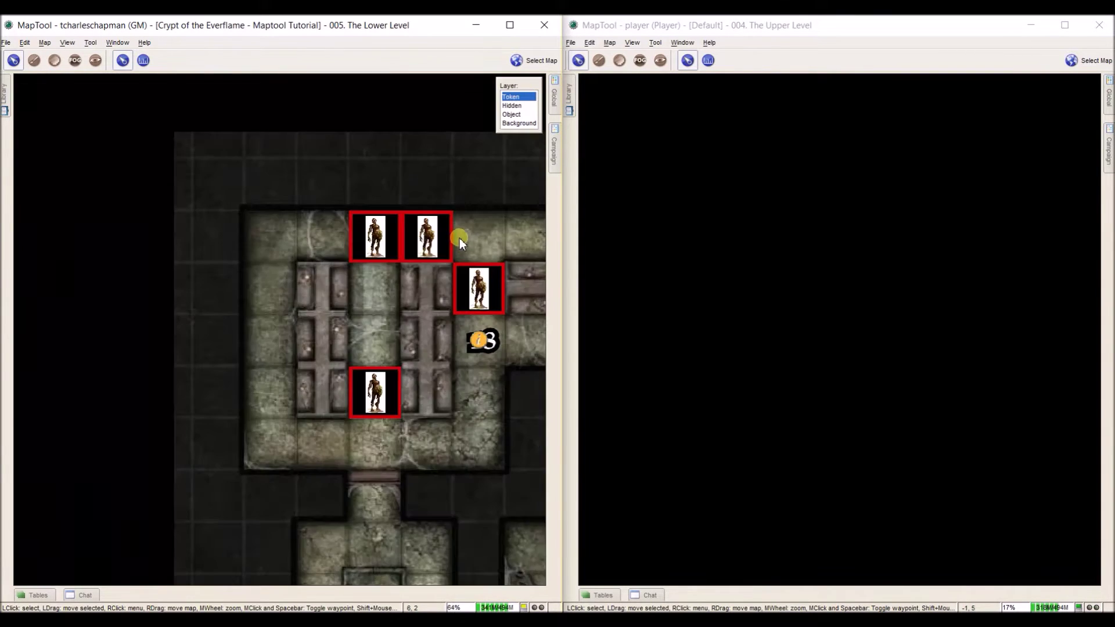
left_click_drag(492, 309, 207, 243)
scroll(225, 249, "down", 3)
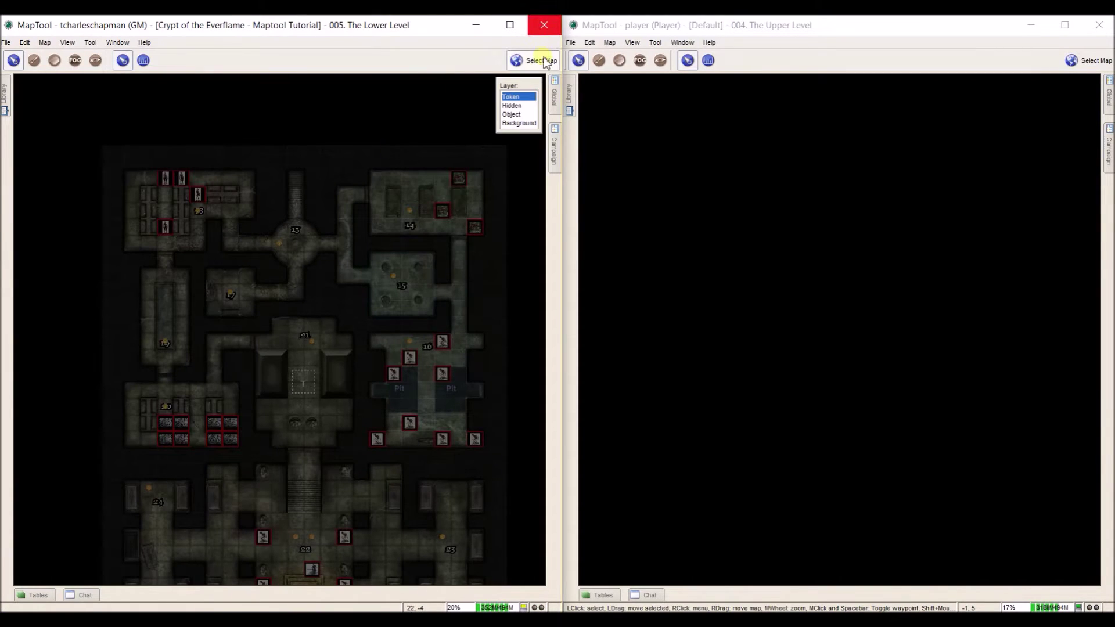
left_click(543, 59)
left_click(550, 162)
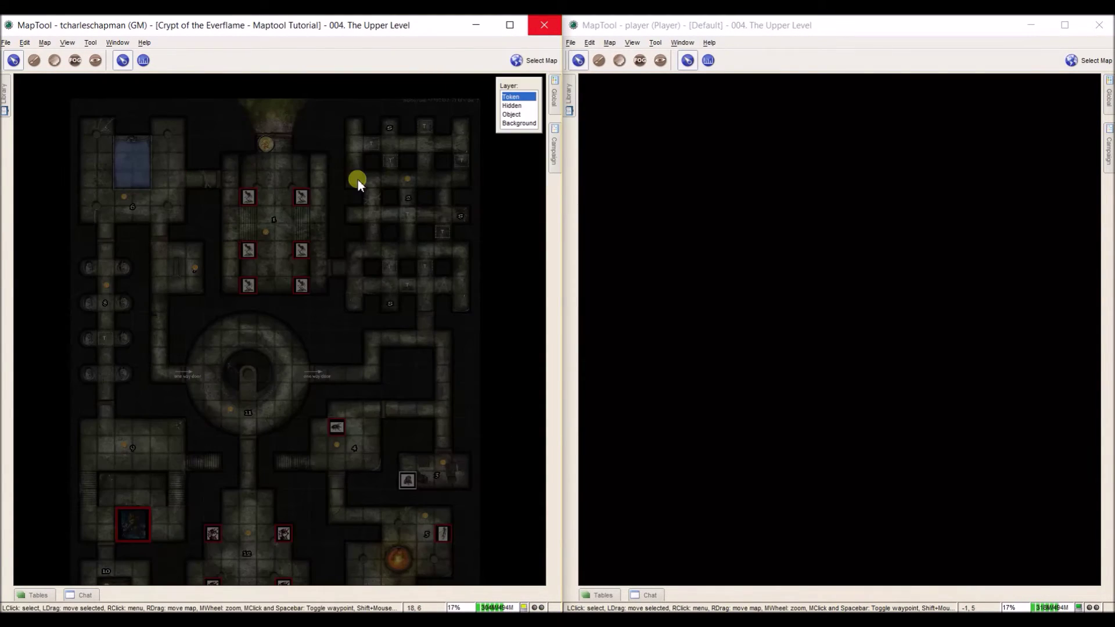
- Expose a rectangle of fog over the grassy crypt entrance, and hide it again with a rectangle about 30 by 13.5
left_click(76, 62)
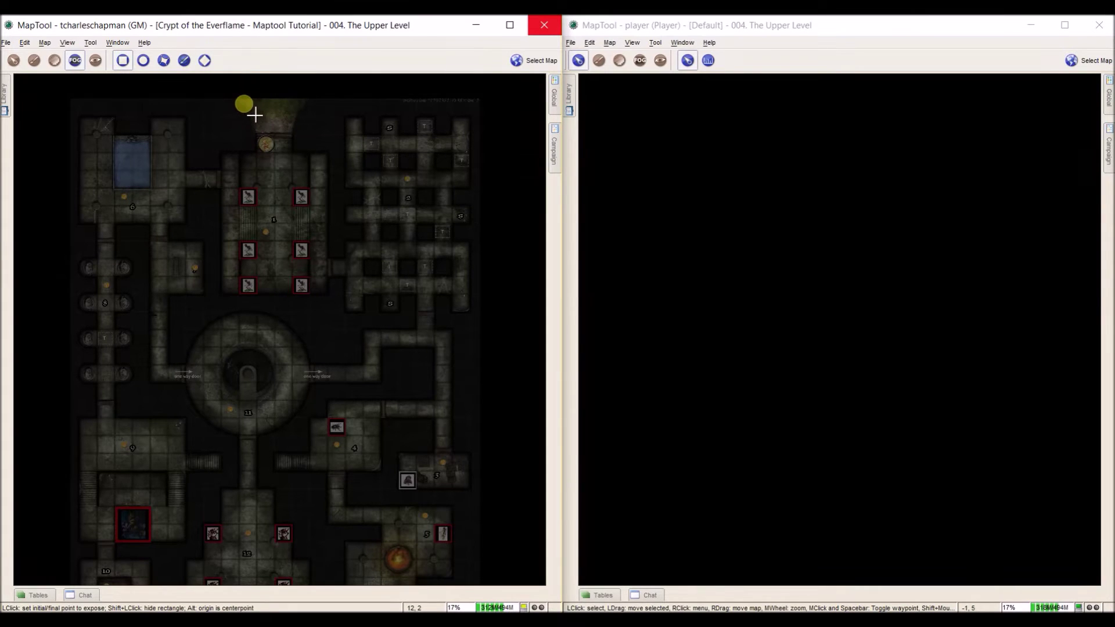
left_click(233, 94)
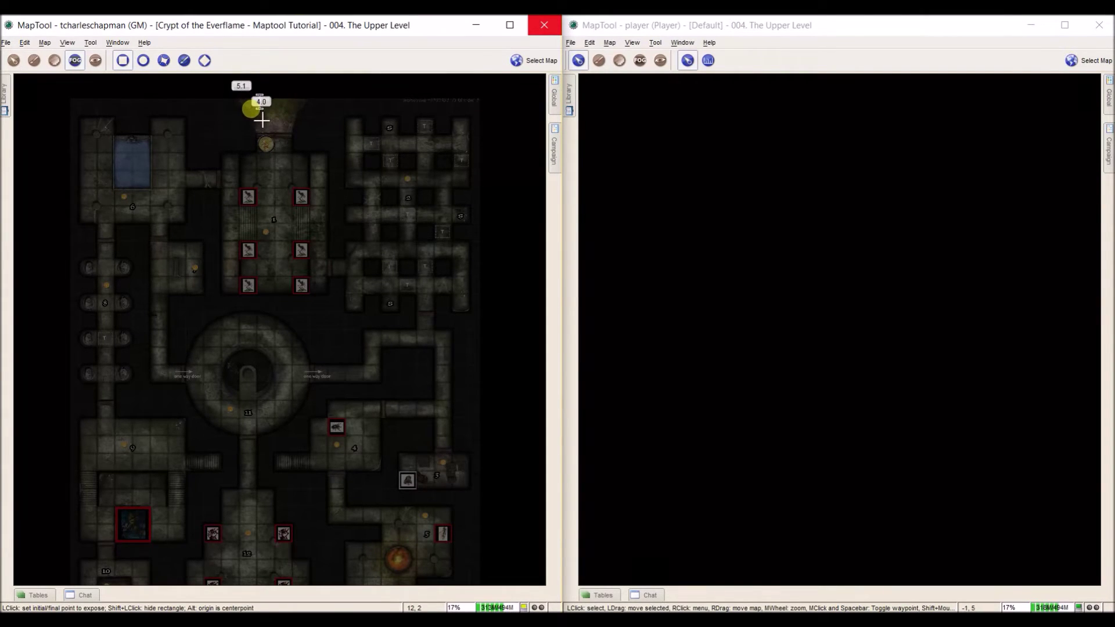
left_click(323, 143)
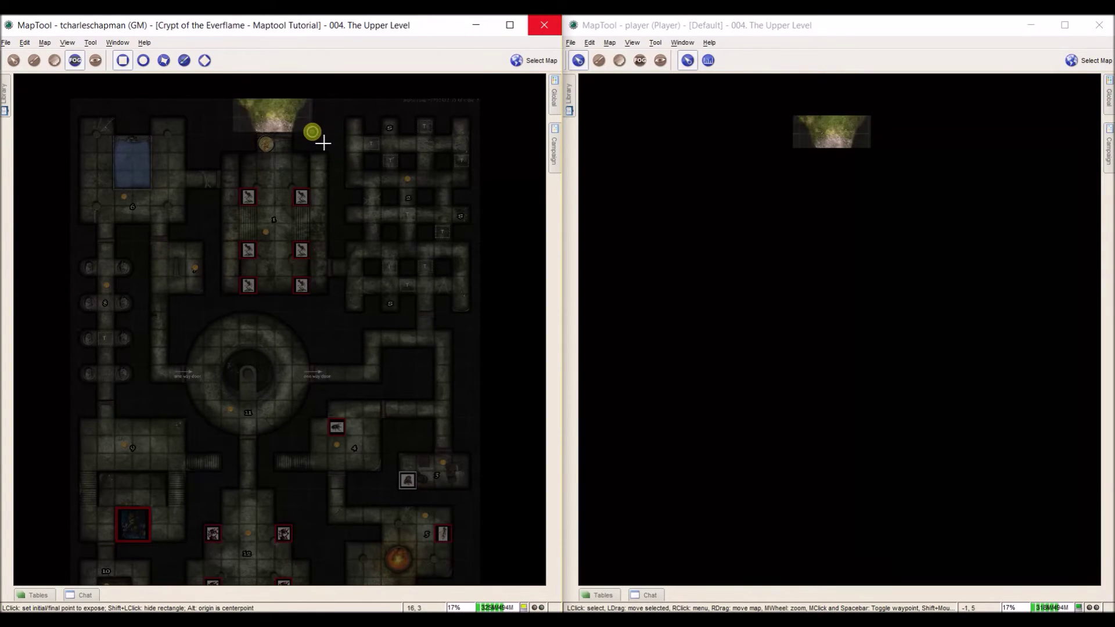
left_click(220, 91)
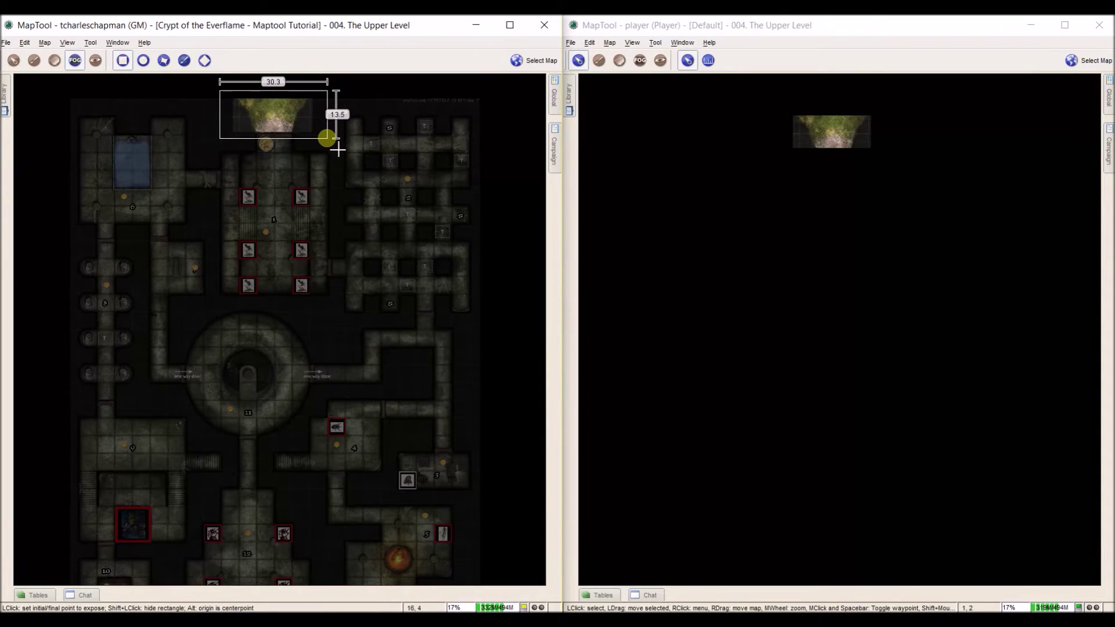
left_click(327, 139, "shift")
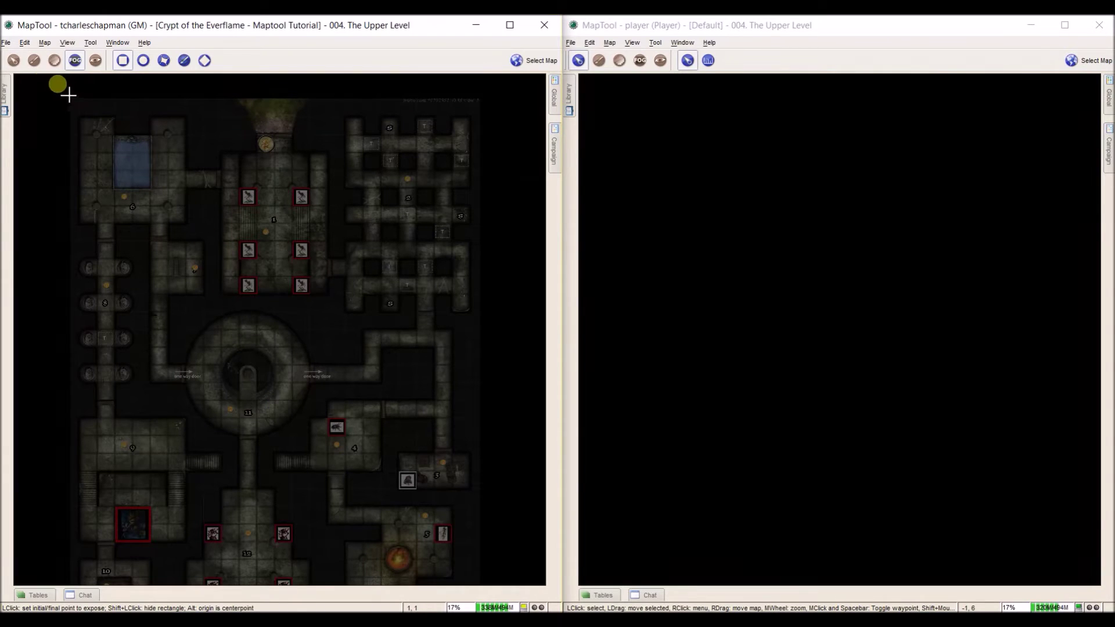
- Change the Hero token at the crypt entrance to type Pc and save the token's settings
left_click(15, 61)
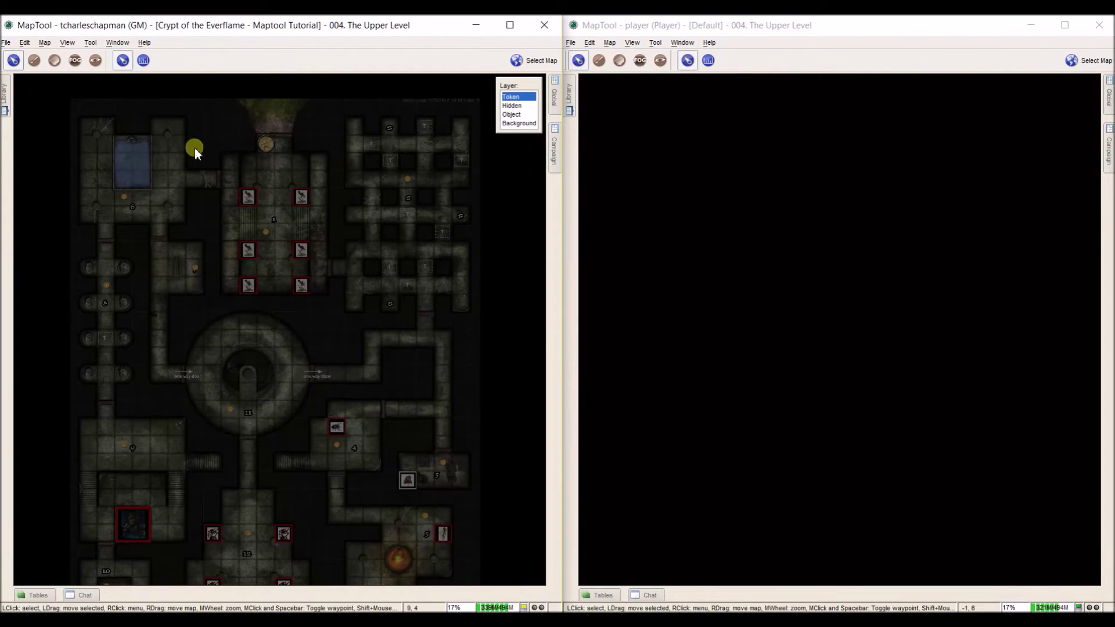
scroll(252, 169, "up", 2)
scroll(252, 170, "up", 2)
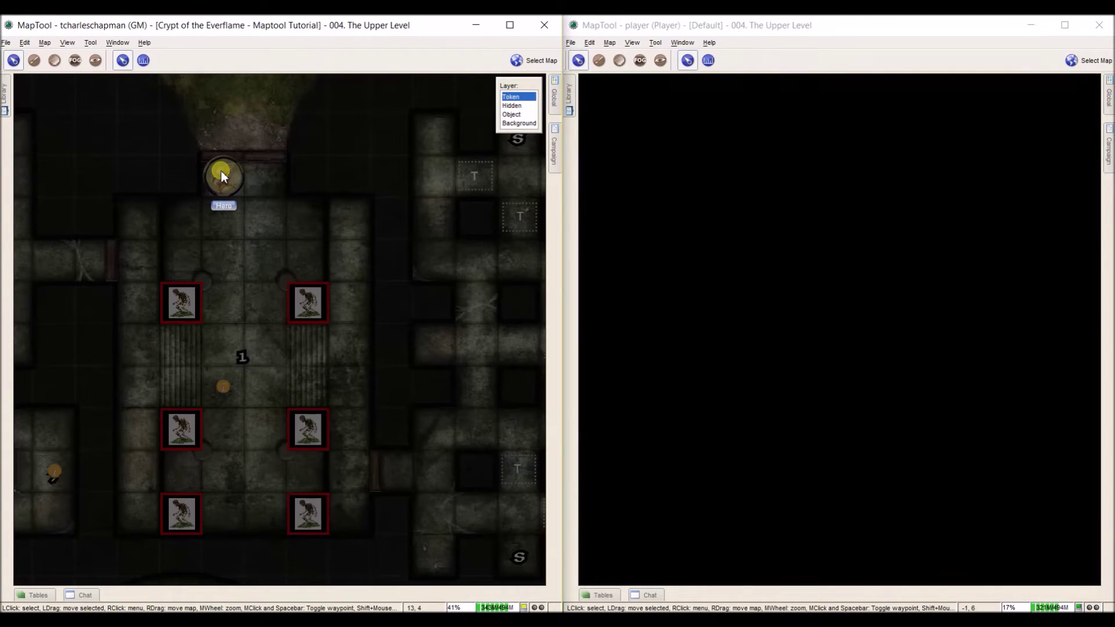
right_click(221, 174)
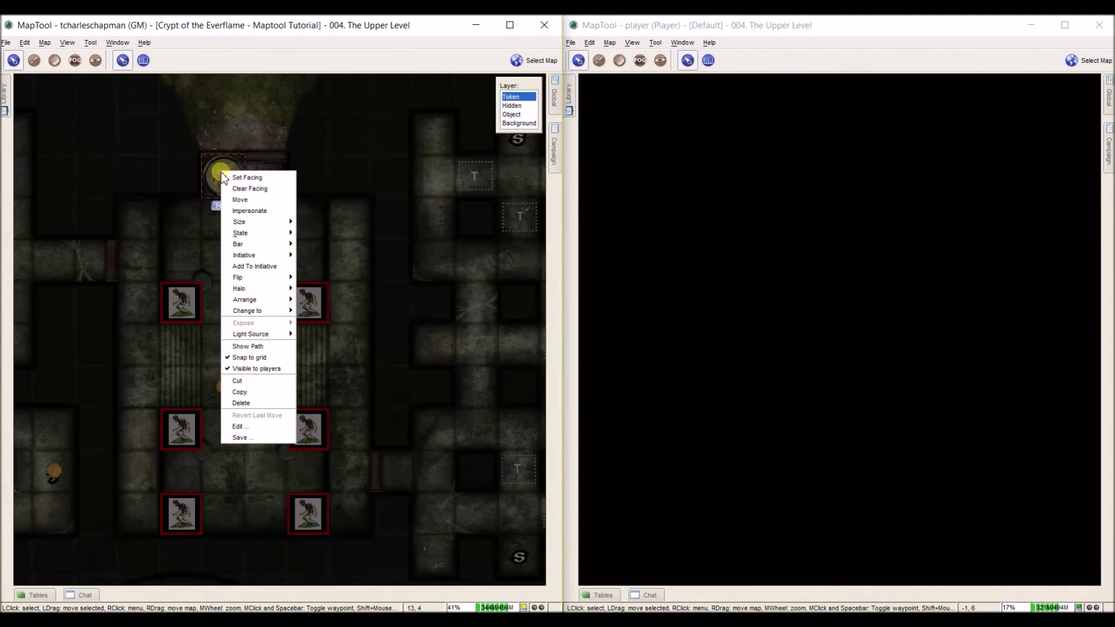
double_click(213, 179)
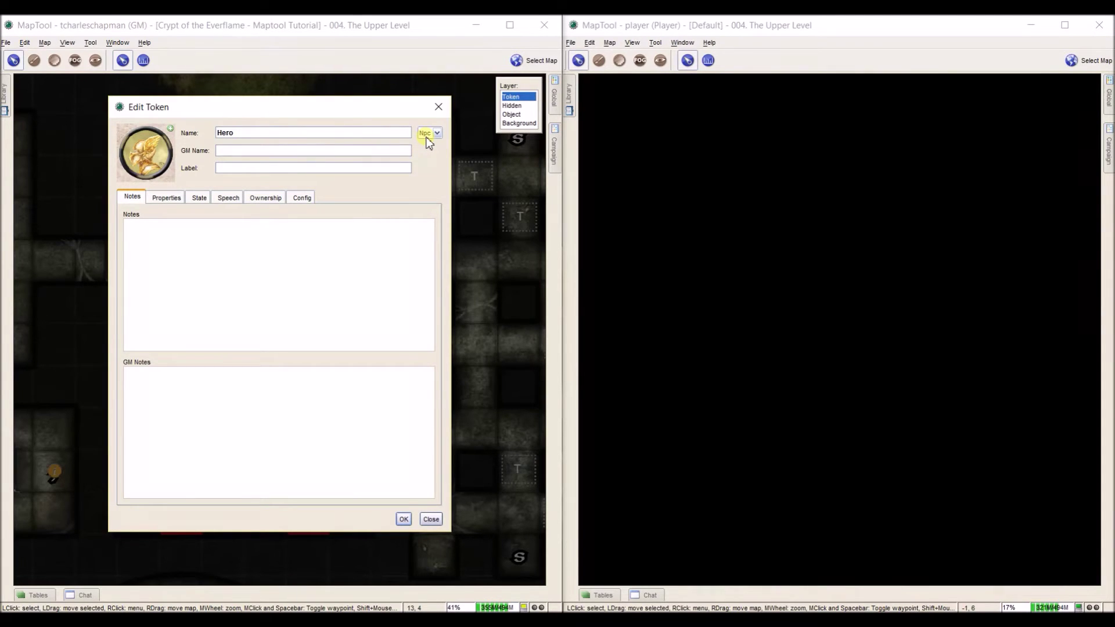
left_click(429, 135)
left_click(430, 145)
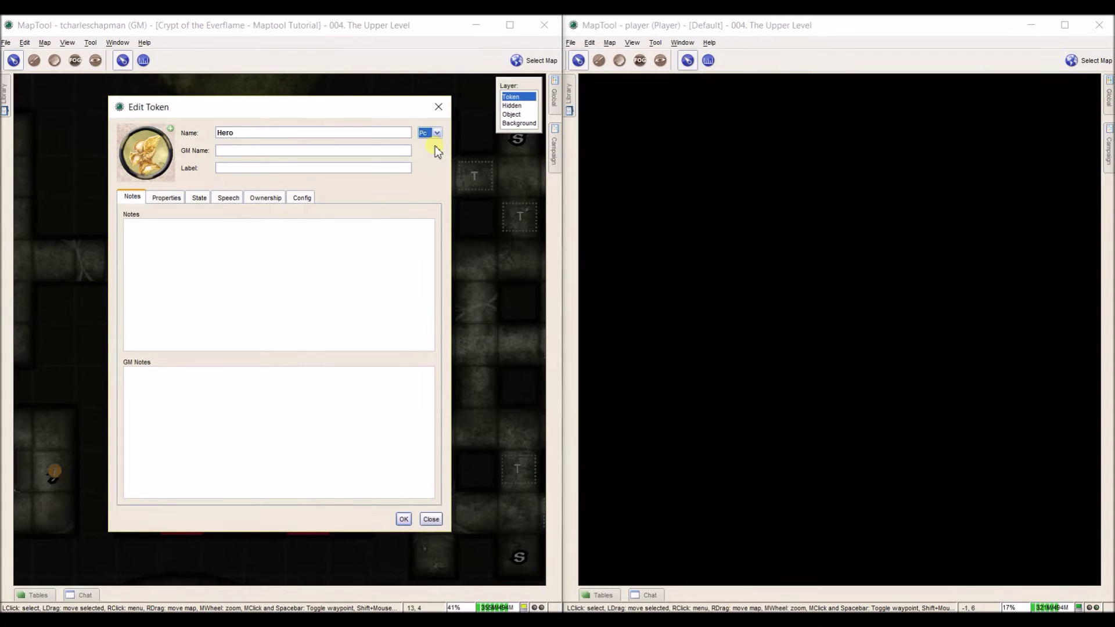
left_click(404, 519)
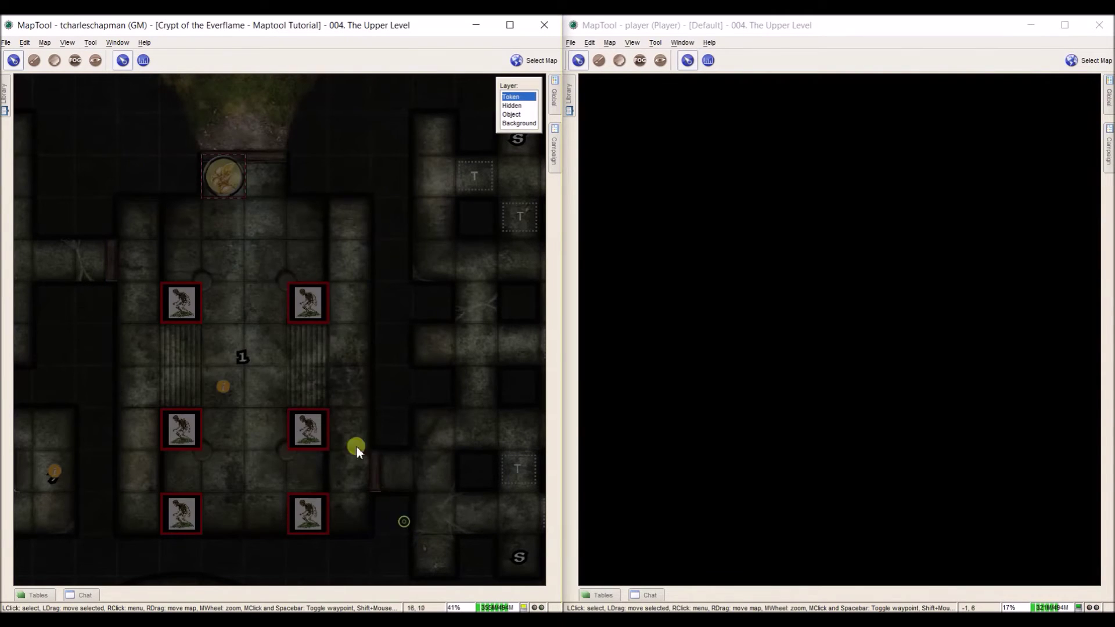
right_click(214, 170)
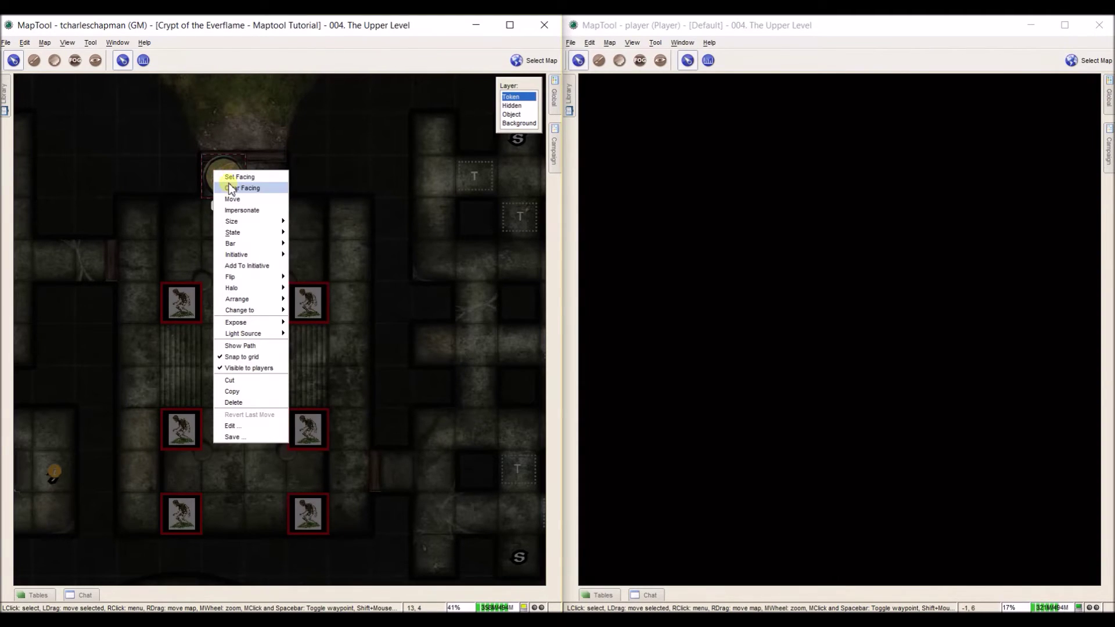
left_click(232, 178)
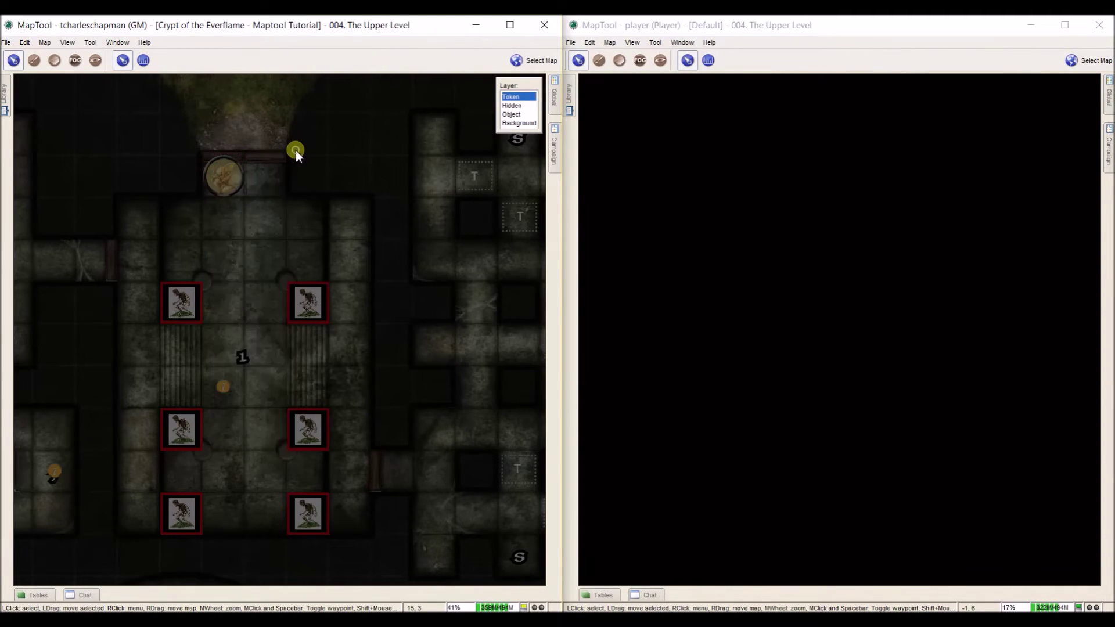
right_click(213, 175)
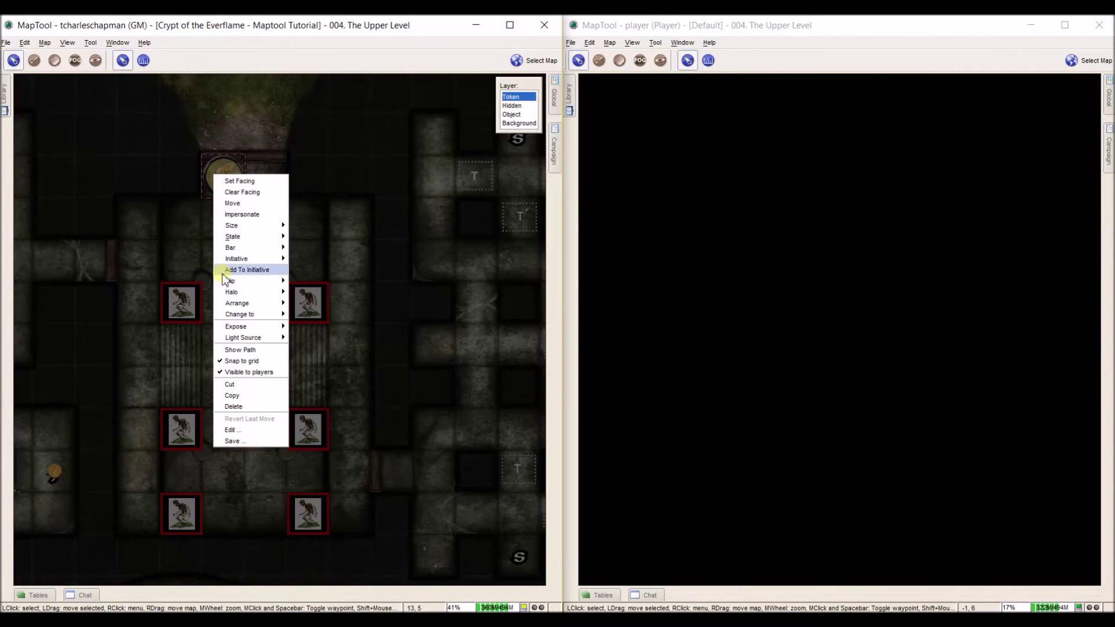
mouse_move(225, 318)
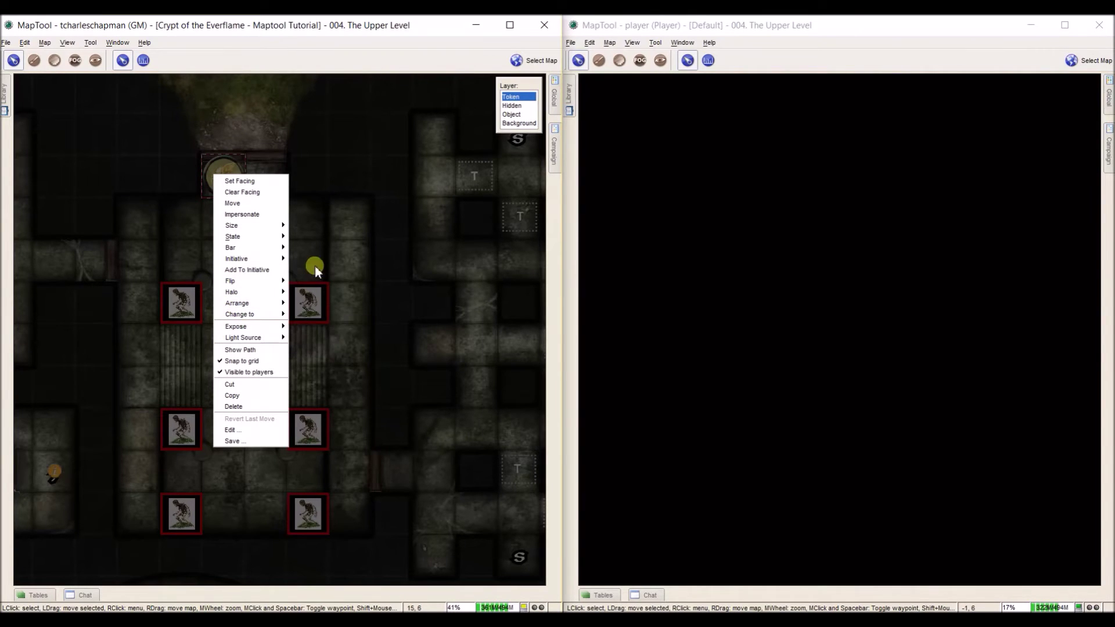
left_click(268, 372)
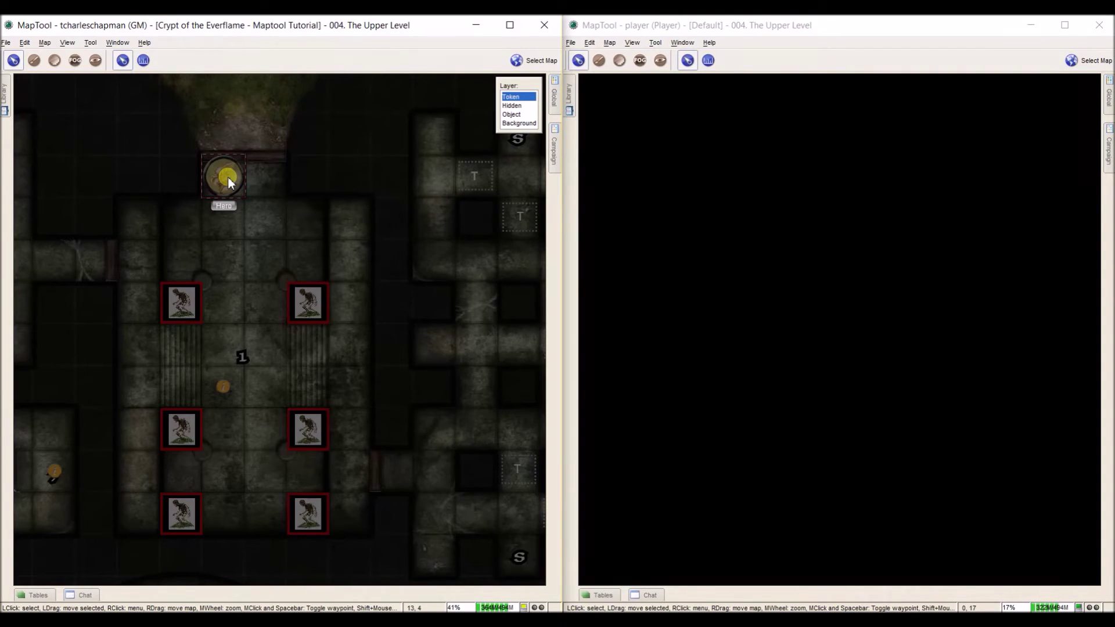
- Move the Hero token from the crypt entrance into the north end of room 1 and expose the fog over its visible area
mouse_move(228, 176)
left_mouse_down()
mouse_move(232, 241)
mouse_move(224, 179)
left_mouse_up()
right_click(225, 180)
left_click(282, 375)
mouse_move(228, 179)
left_mouse_down()
mouse_move(239, 239)
mouse_move(225, 186)
left_mouse_up()
left_click_drag(225, 187, 256, 229)
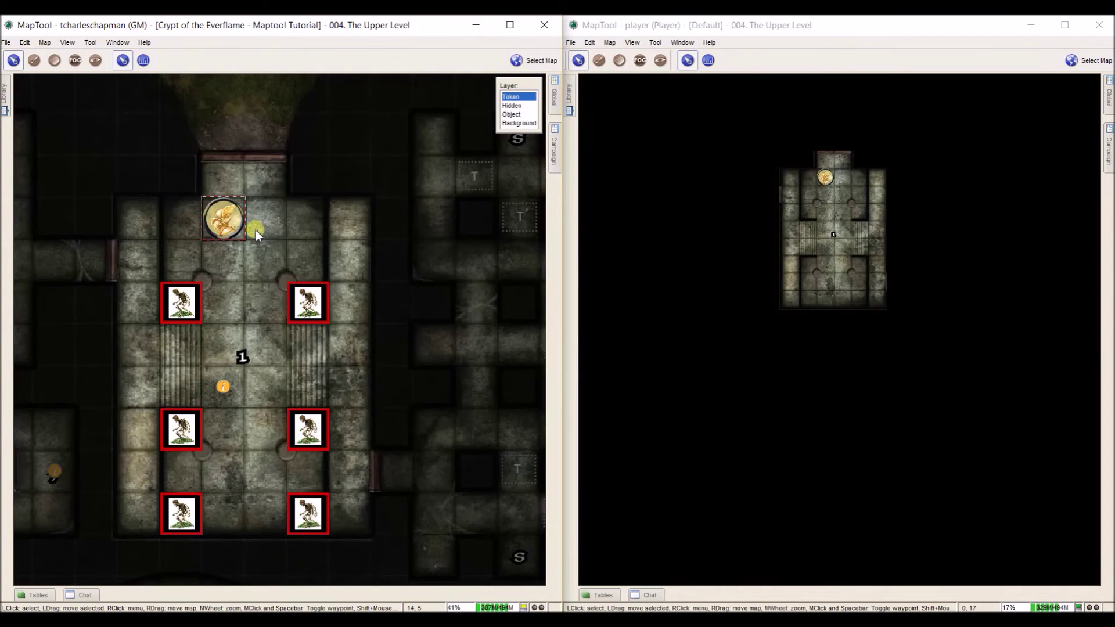
key("ctrl+shift+f")
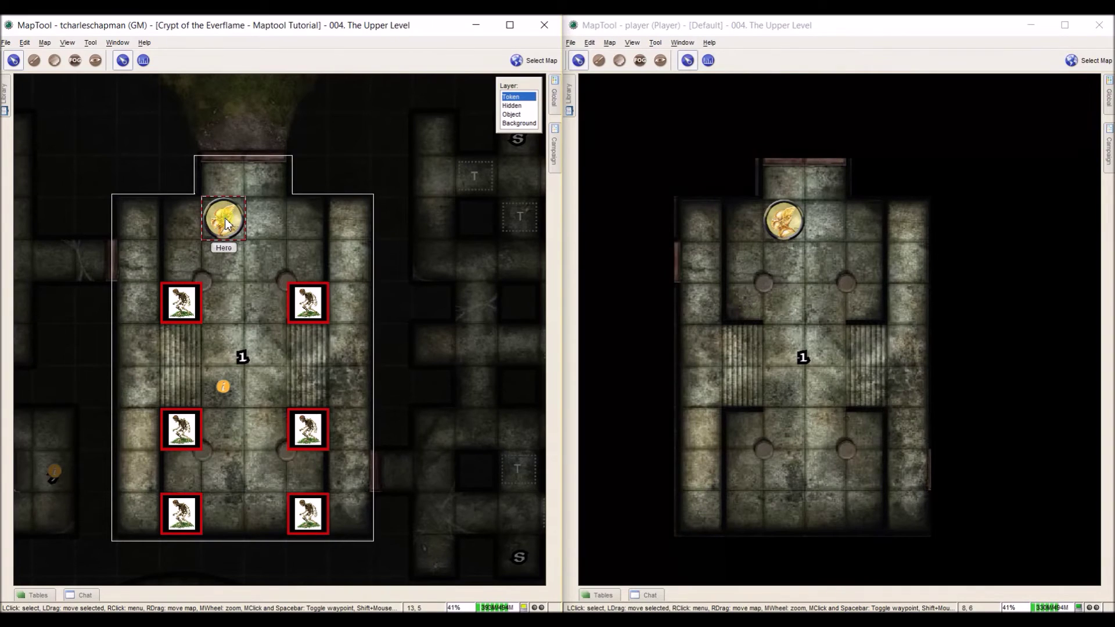
- Move the Hero token outside room 1's walls and back in the GM window, and try moving it in the player window
left_click_drag(225, 231, 143, 170)
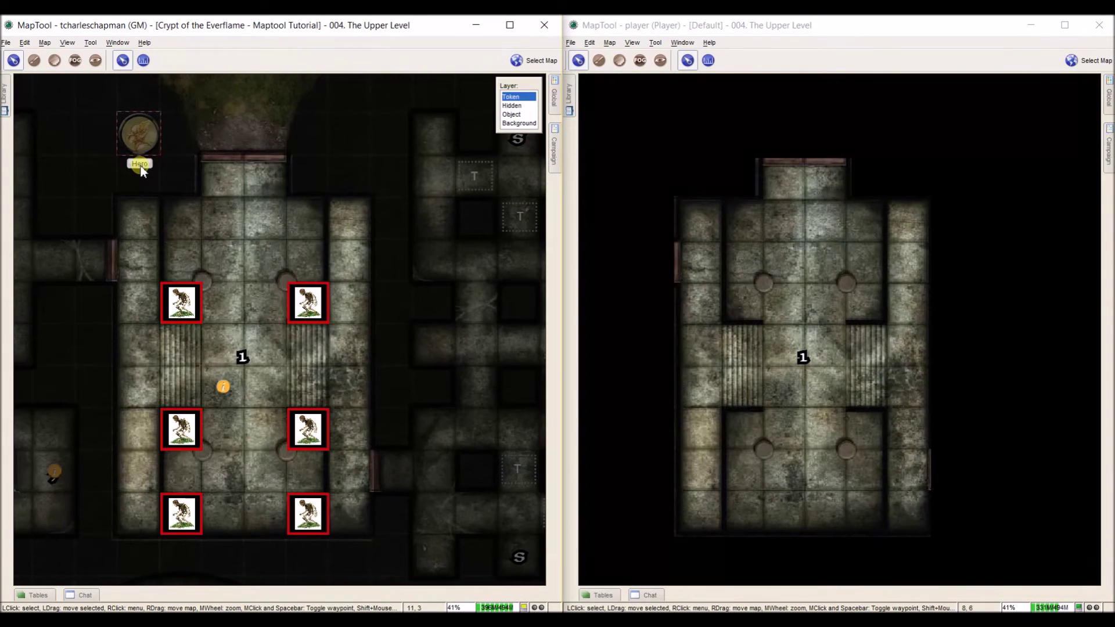
left_click_drag(139, 135, 224, 219)
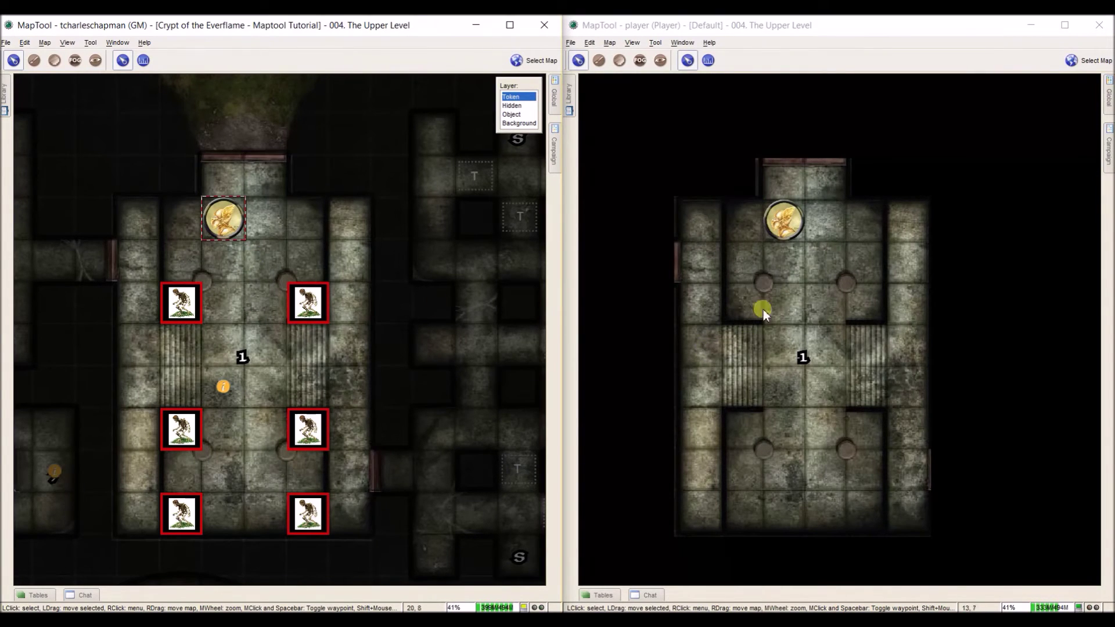
left_click_drag(781, 230, 700, 220)
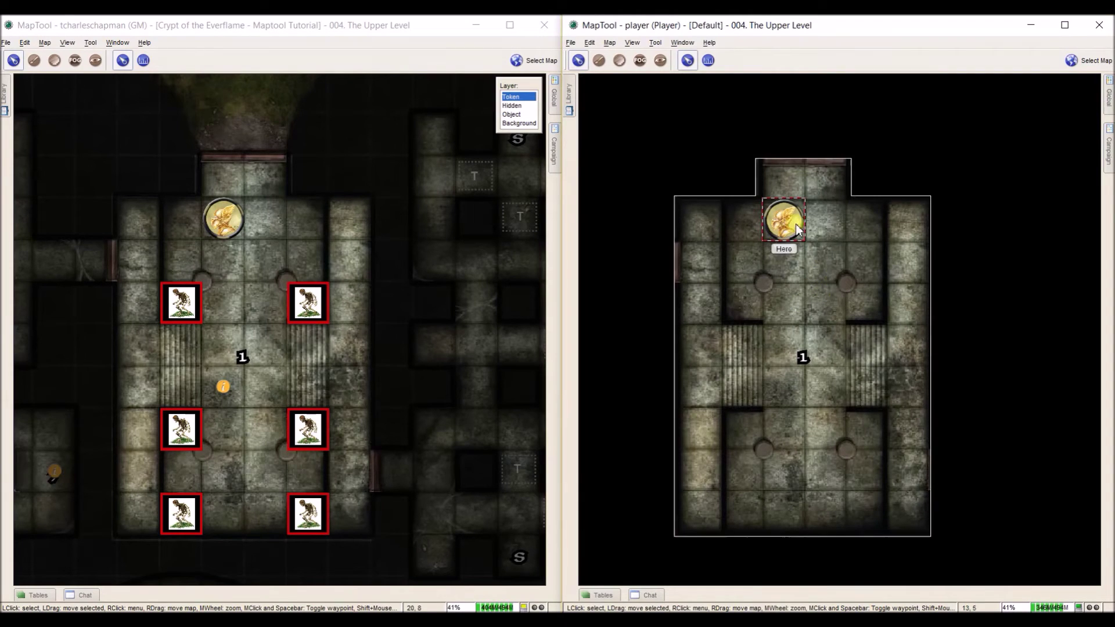
mouse_move(804, 250)
left_mouse_down()
mouse_move(723, 250)
mouse_move(804, 249)
left_mouse_up()
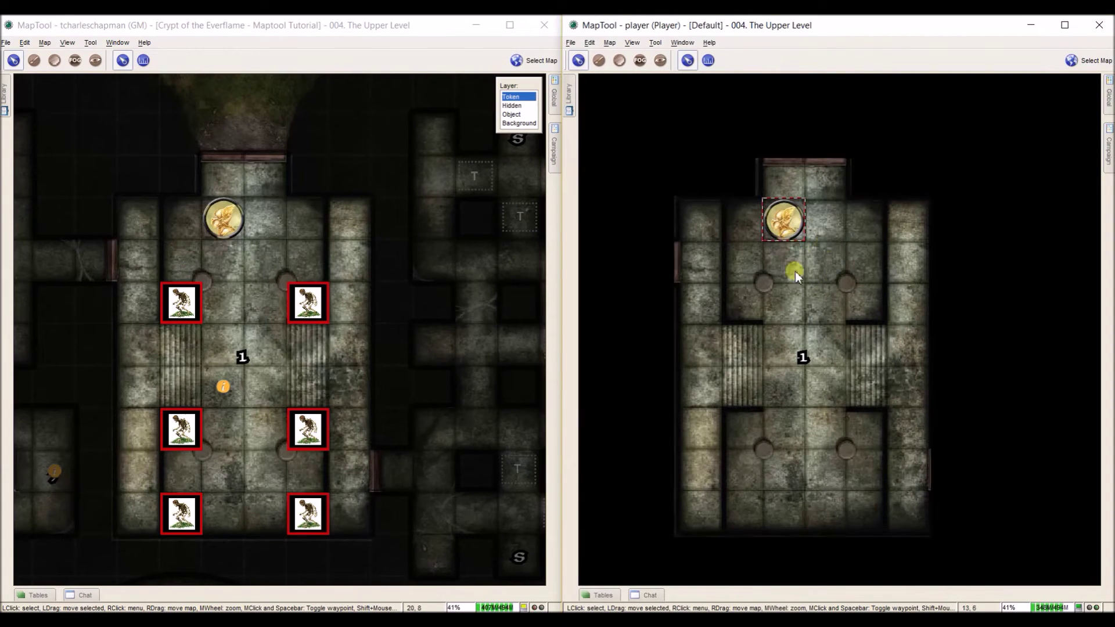
left_click(791, 230)
left_click_drag(791, 230, 817, 247)
- In the GM window, erase the vision blocking over room 1's west doorway with the rectangular VBL tool
left_click(337, 159)
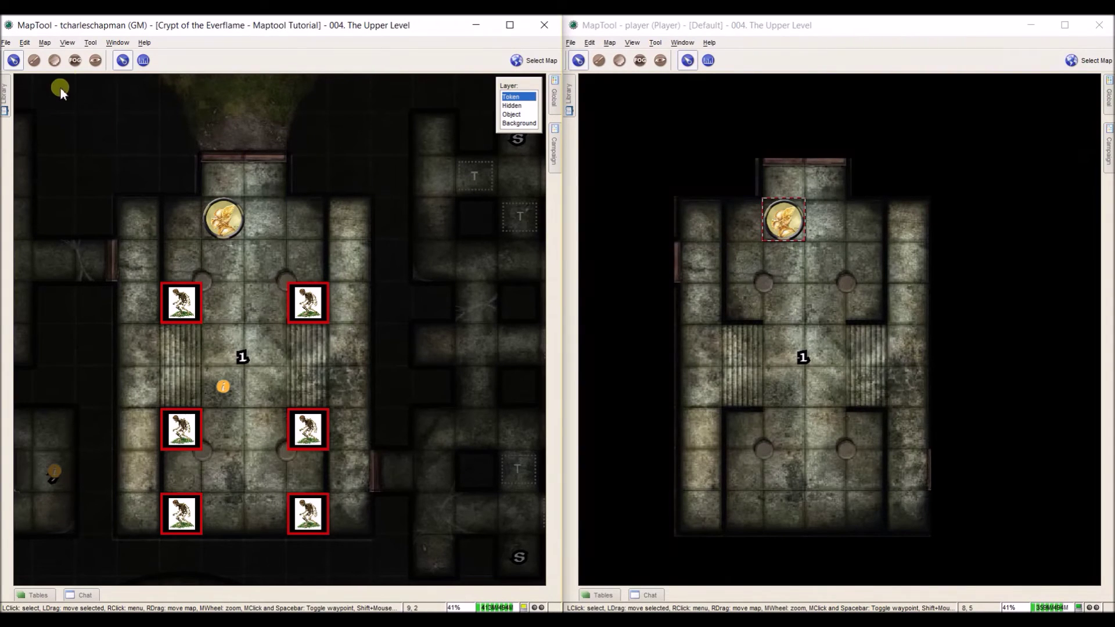
left_click(95, 60)
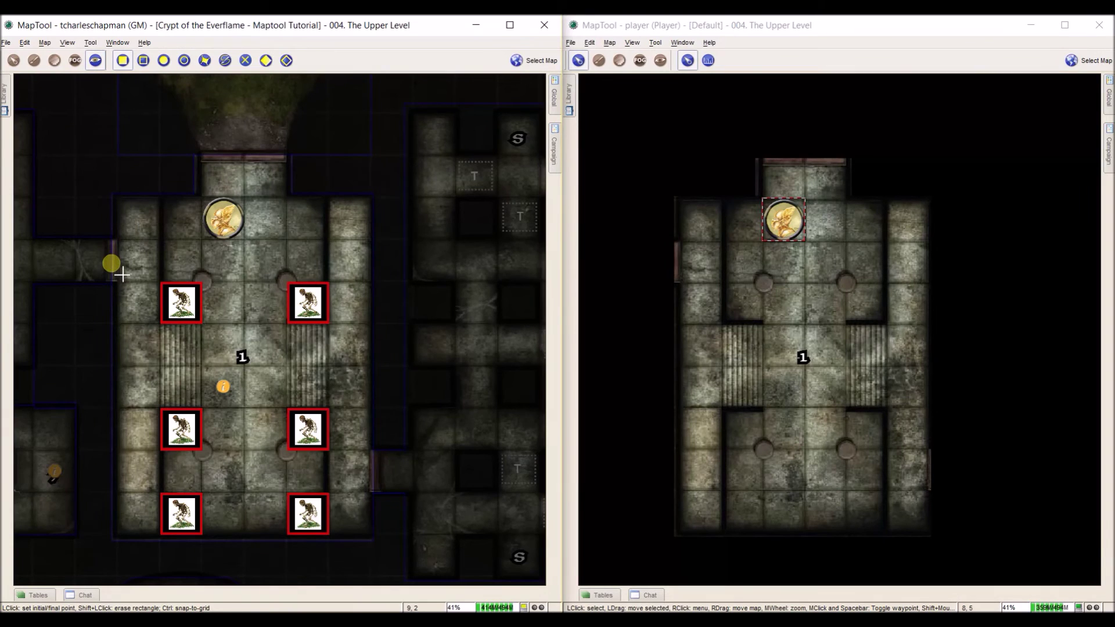
scroll(116, 264, "up", 4)
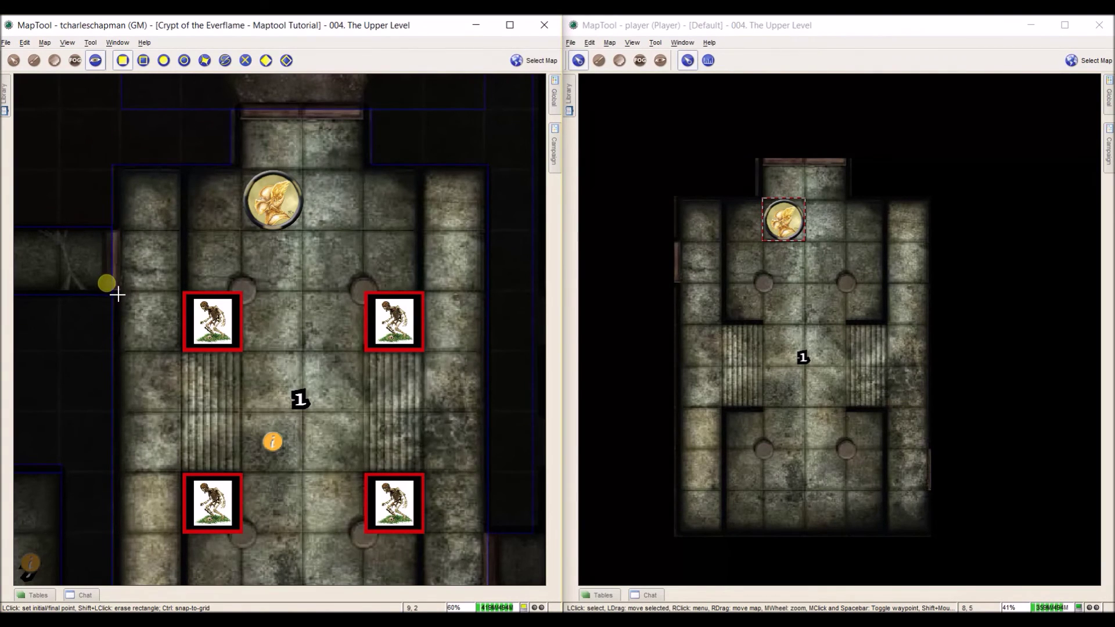
scroll(118, 295, "up", 10)
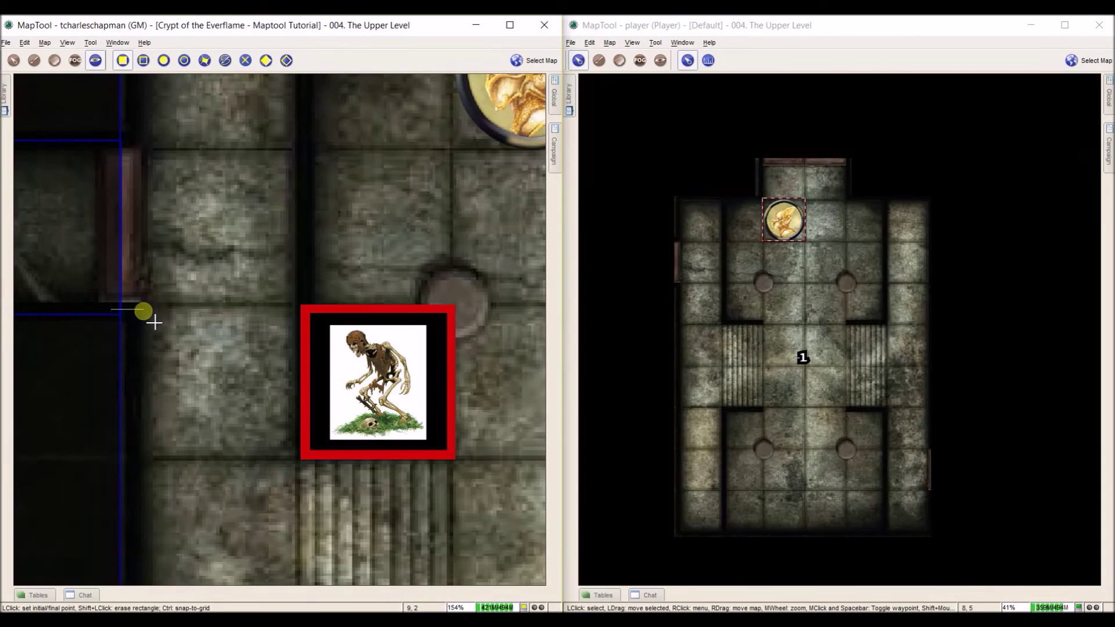
left_click(135, 142)
scroll(167, 234, "down", 10)
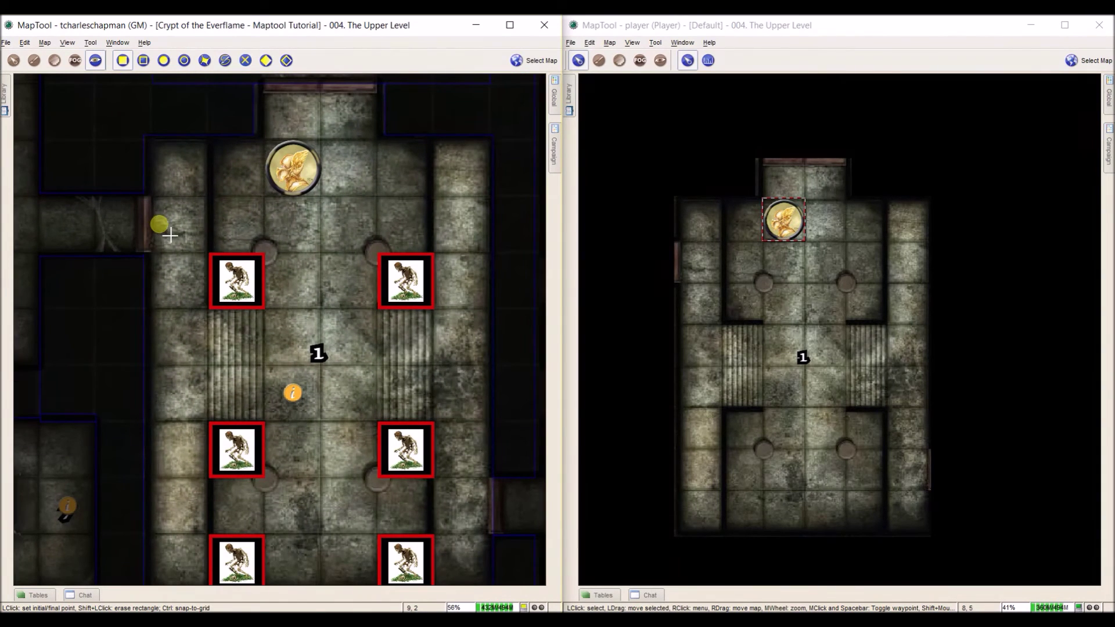
key("Escape")
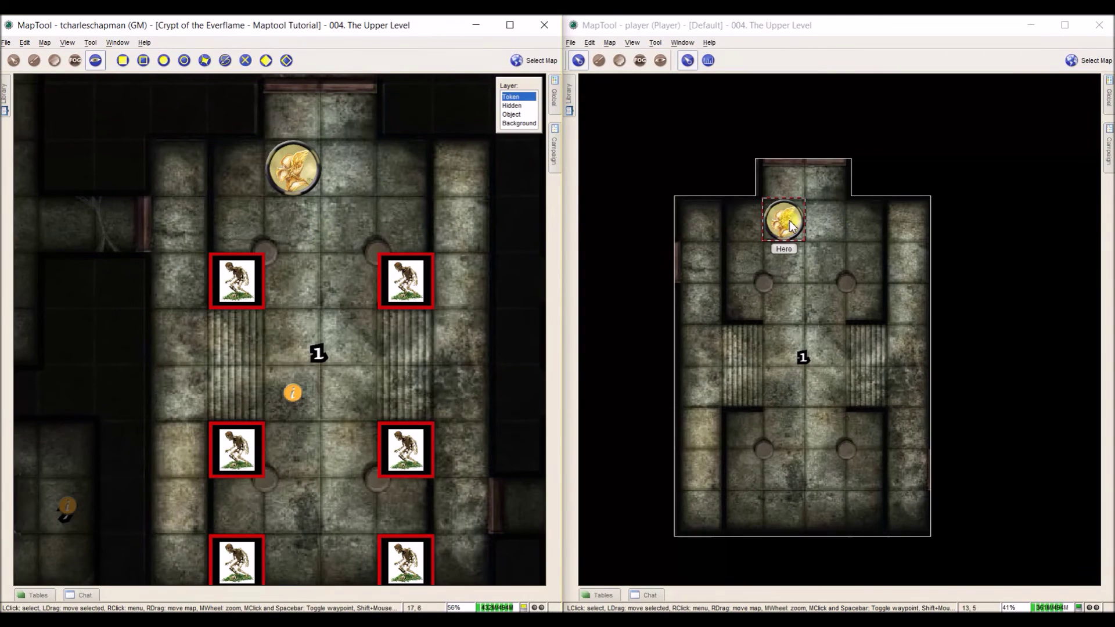
- In the player window, move the Hero token to the square directly inside room 1's west doorway
left_click_drag(791, 226, 728, 293)
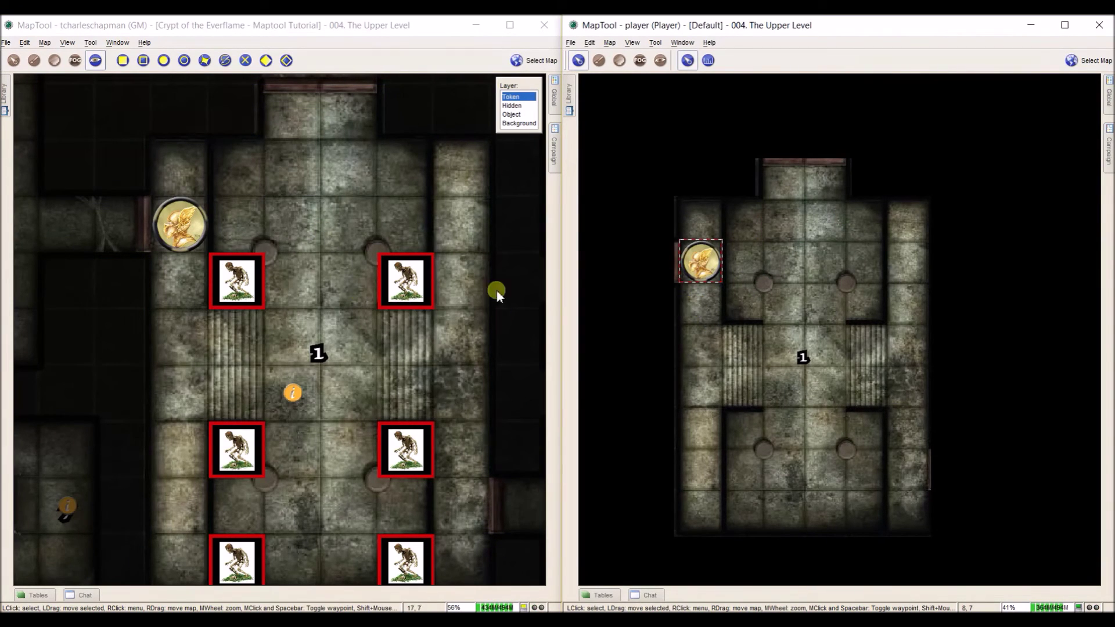
left_click_drag(636, 308, 748, 304)
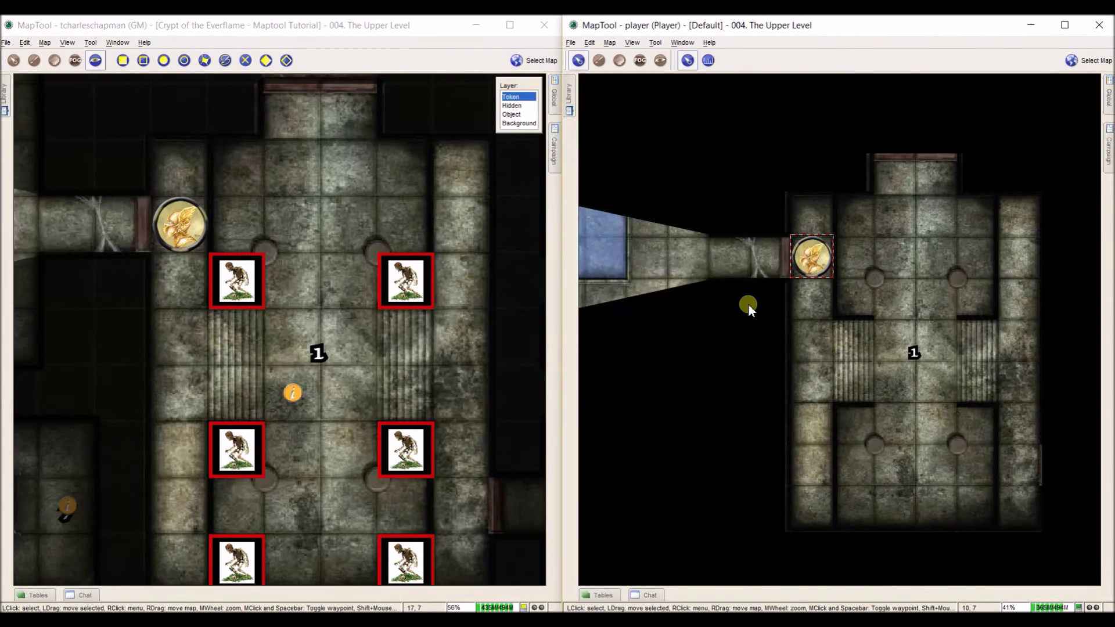
scroll(716, 302, "down", 3)
left_click_drag(717, 302, 857, 302)
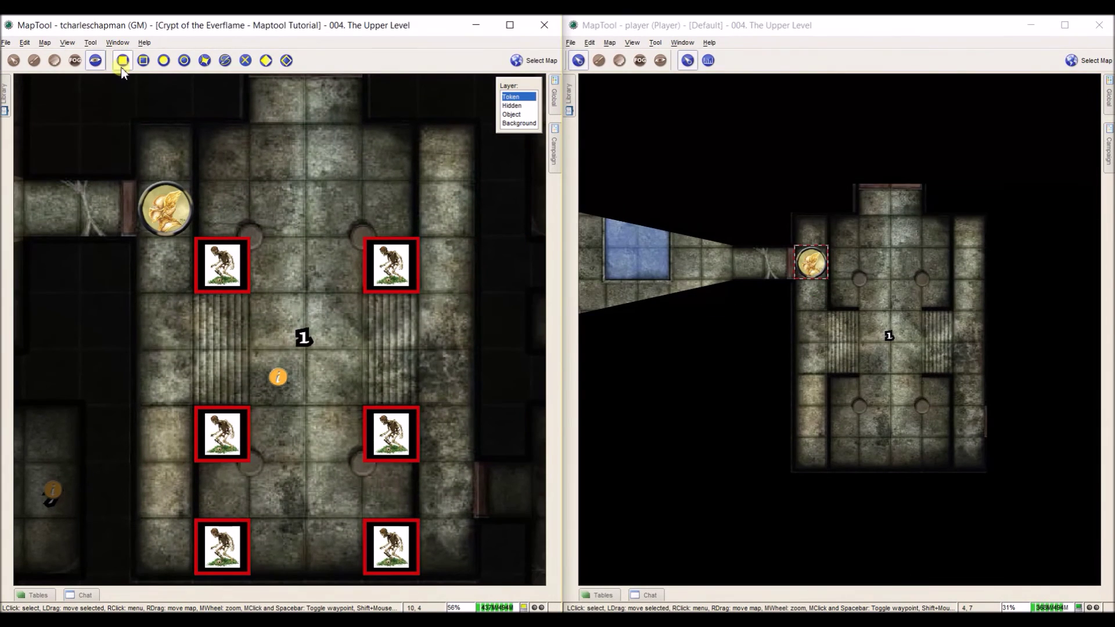
left_click(123, 63)
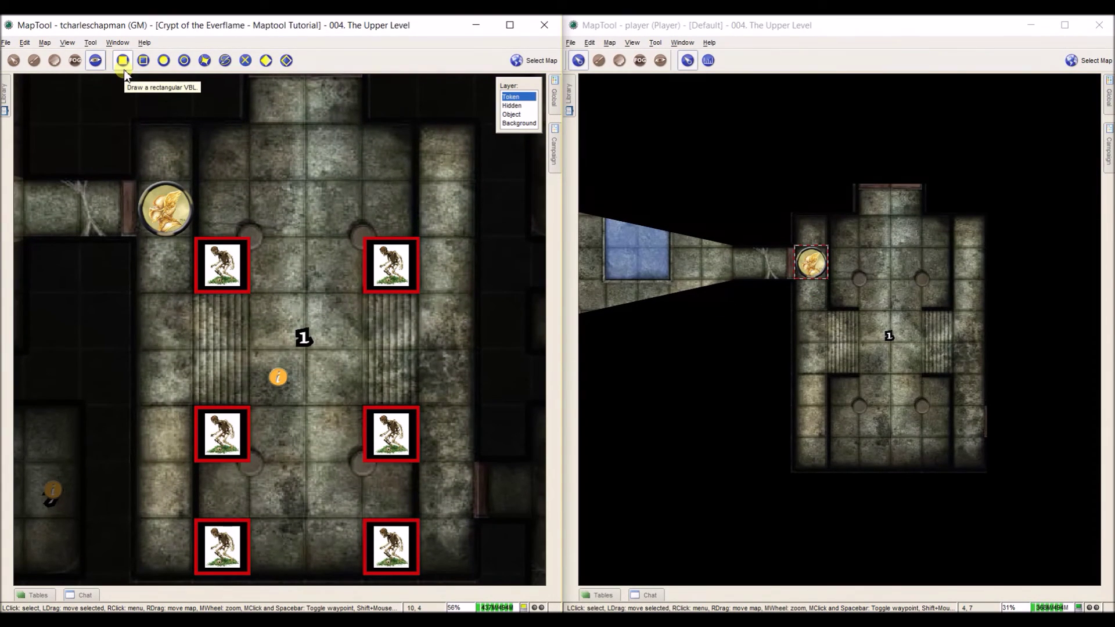
left_click_drag(718, 322, 801, 318)
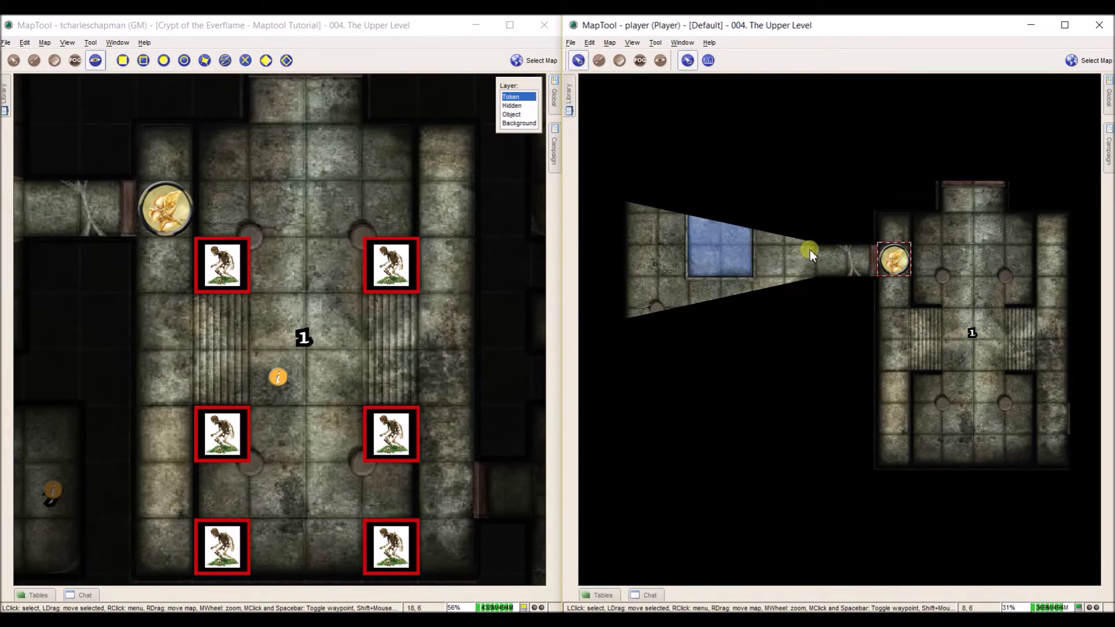
- Move the Hero token west along the corridor in the player window and into the east edge of room 6
left_click(886, 260)
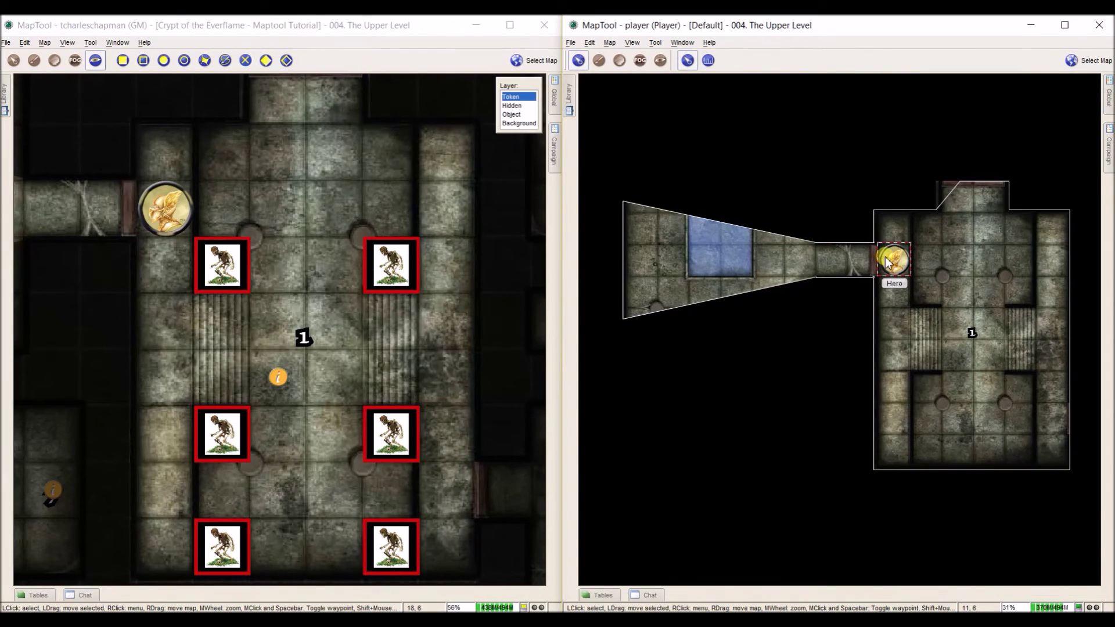
mouse_move(323, 297)
left_mouse_down()
mouse_move(540, 329)
mouse_move(340, 290)
left_mouse_up()
mouse_move(895, 273)
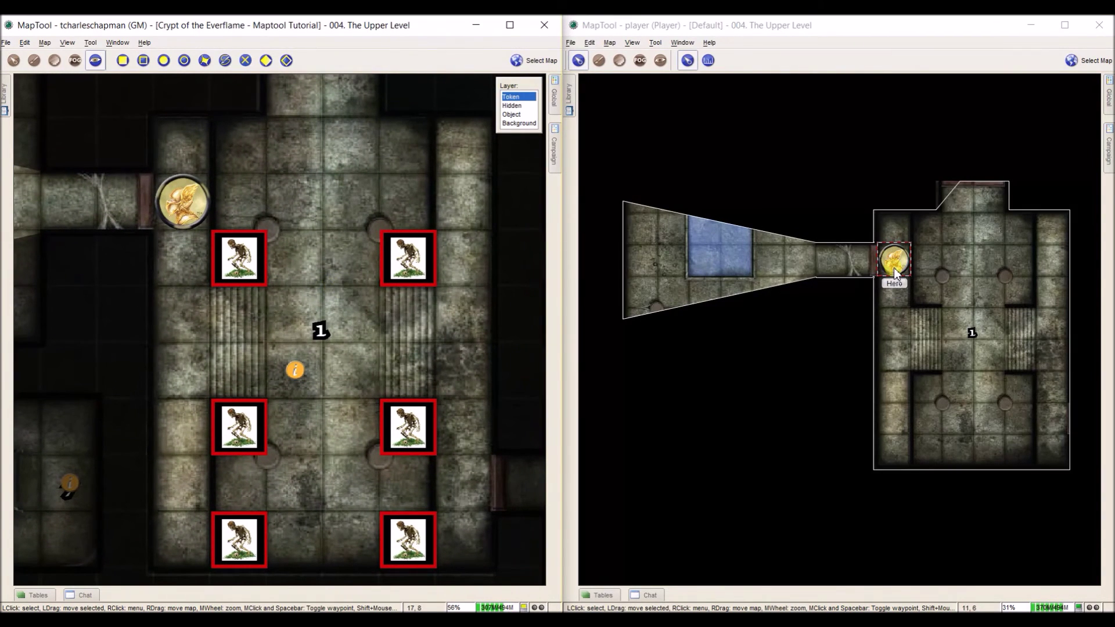
left_click_drag(896, 273, 840, 274)
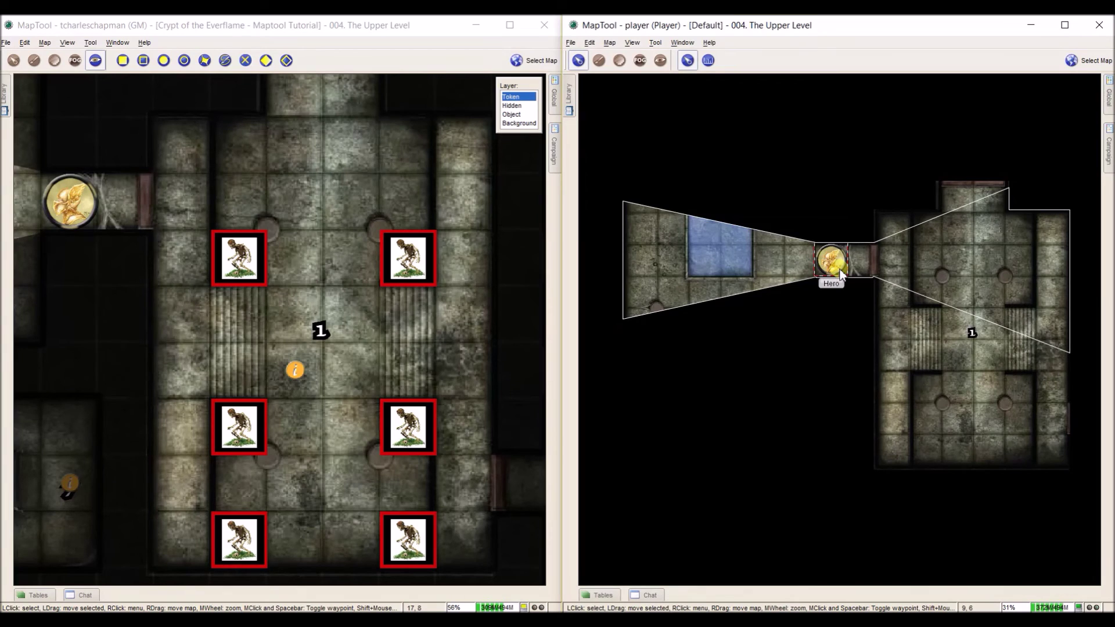
left_click_drag(840, 273, 808, 276)
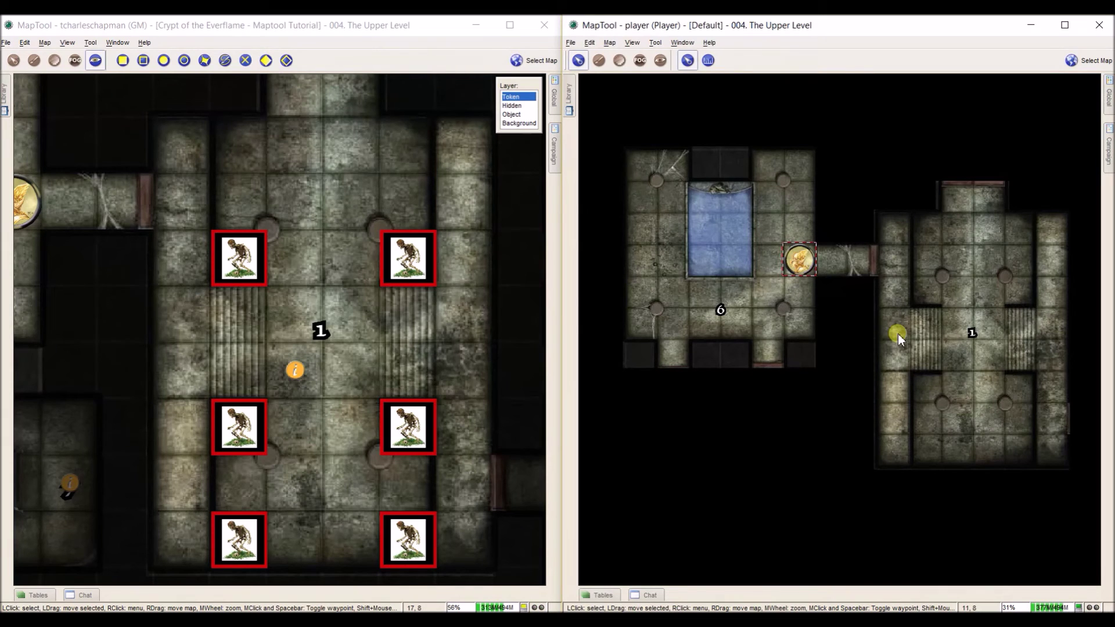
- In the GM window, erase a rectangle of vision blocking over room 1's east doorway leading to maze area 2
left_click_drag(898, 334, 789, 330)
left_click_drag(434, 298, 184, 303)
scroll(280, 326, "down", 4)
left_click_drag(386, 325, 253, 328)
scroll(253, 327, "down", 1)
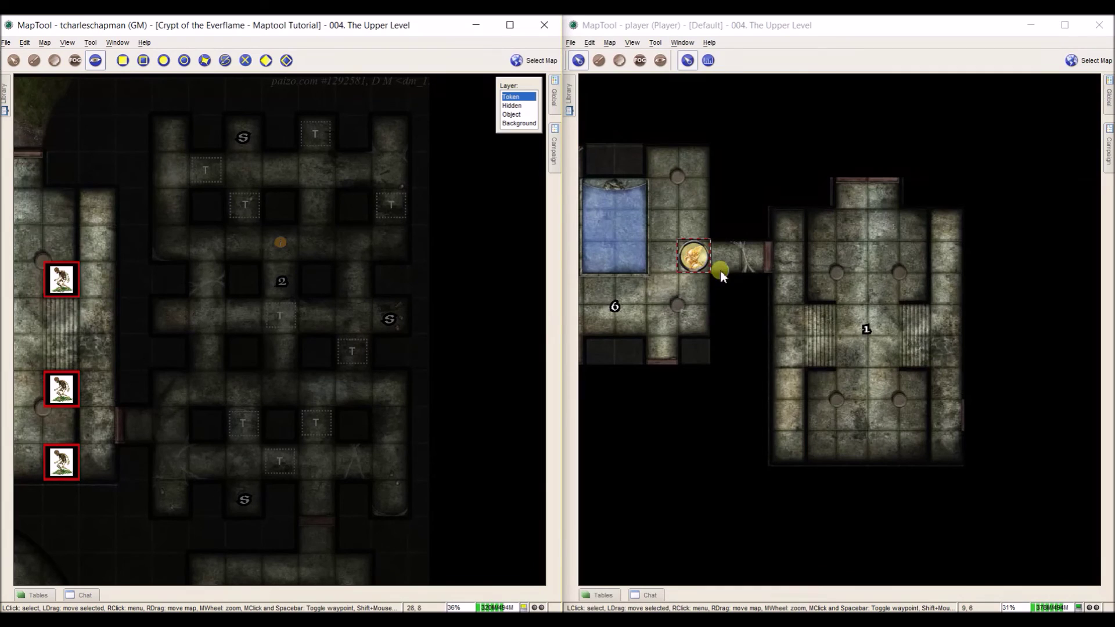
left_click(123, 60)
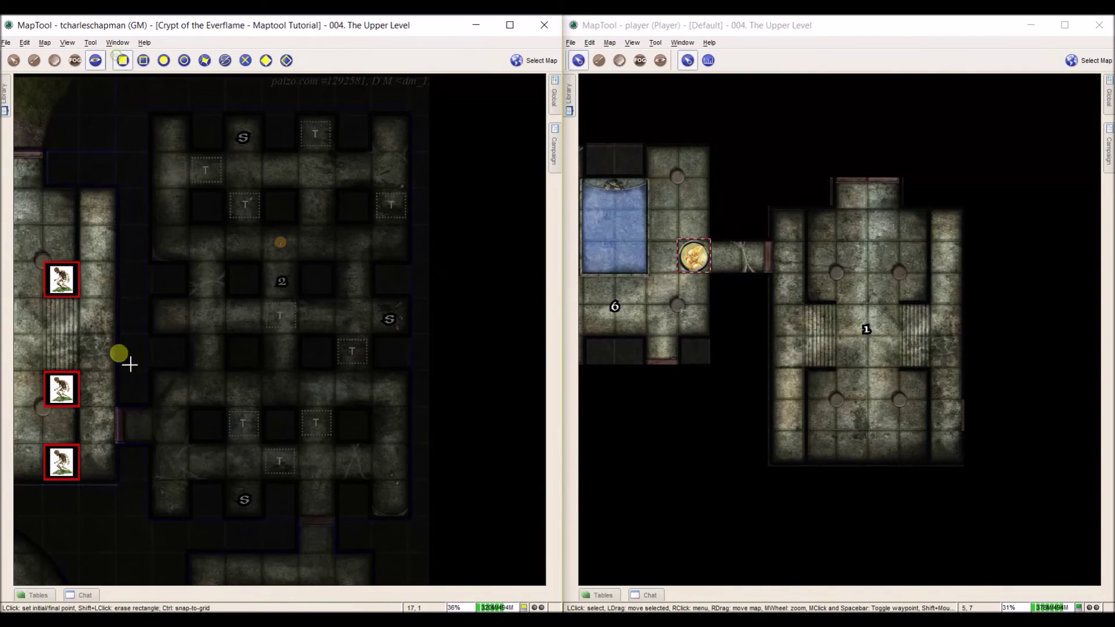
left_click(123, 419)
left_click(129, 447)
- In the player window, move the Hero token to room 1's east doorway and through it into maze area 2
left_click_drag(693, 255, 958, 432)
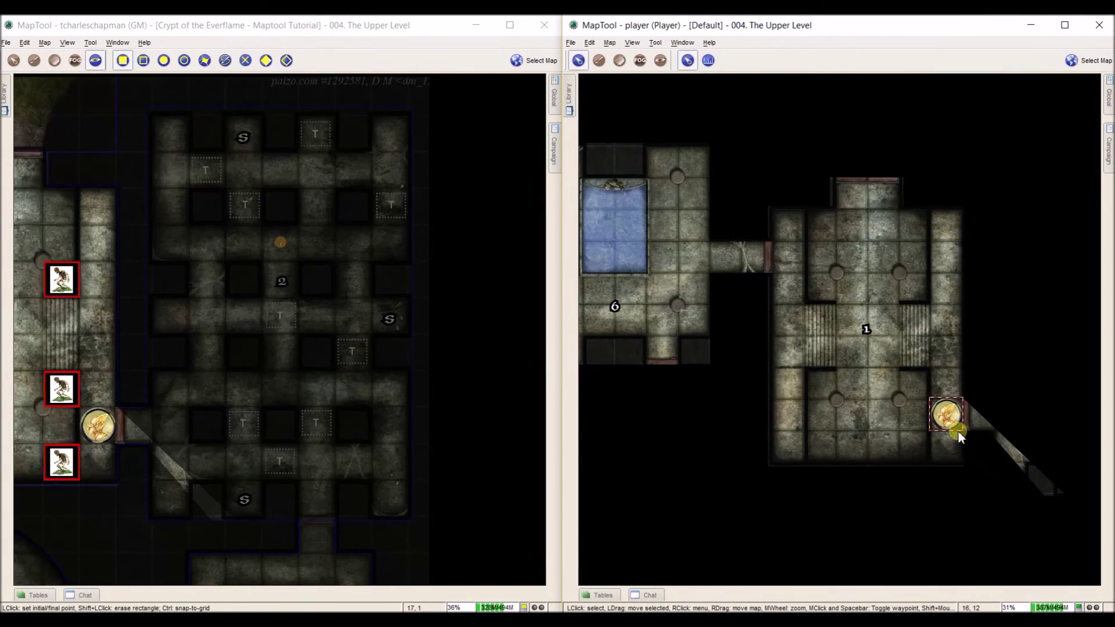
left_click_drag(958, 431, 755, 413)
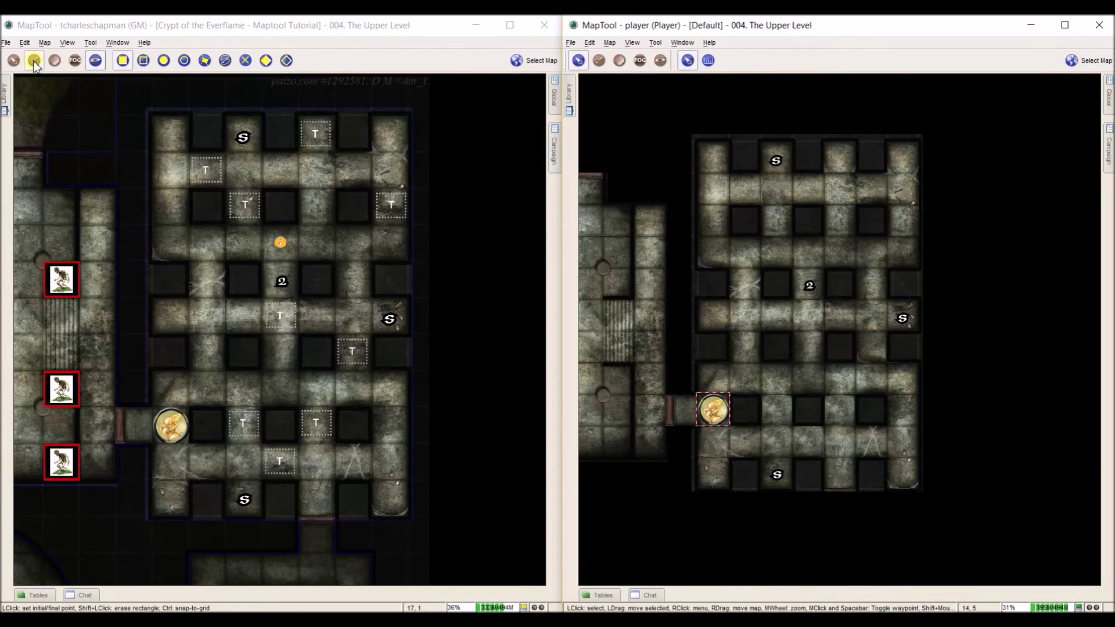
- In the GM window, draw rectangular VBL over the three pillars in the second pillar row from the north of maze area 2
left_click(159, 112)
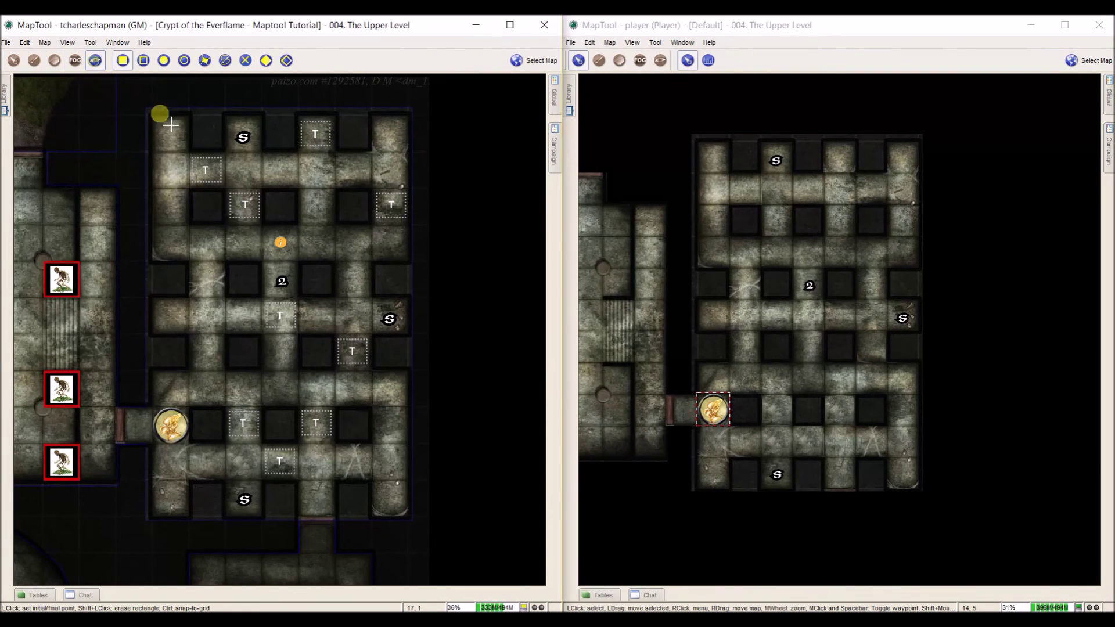
left_click(200, 194)
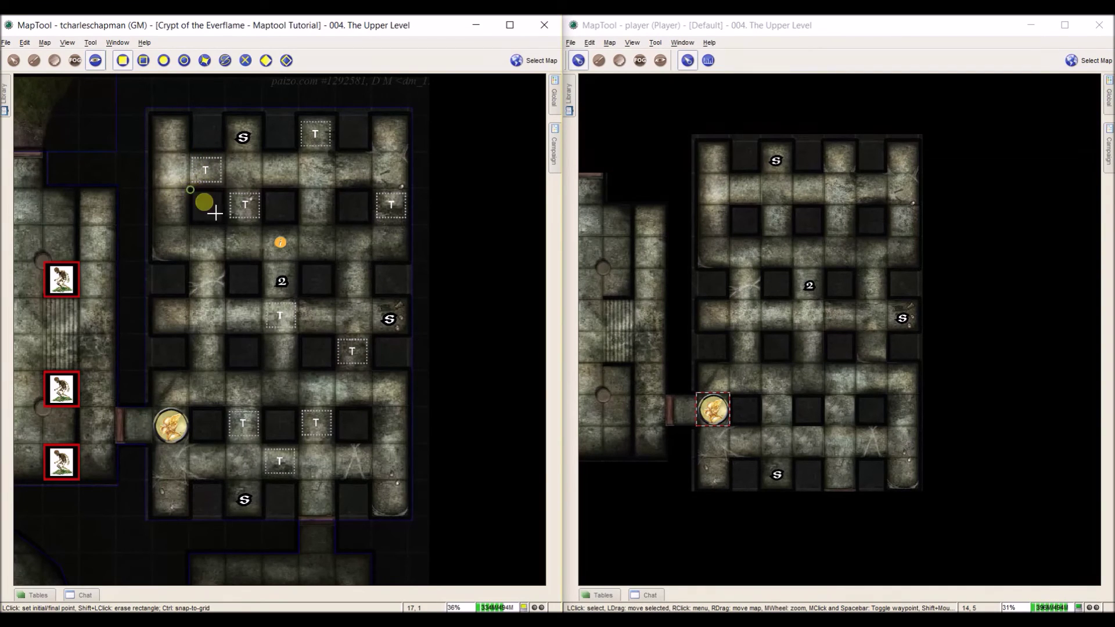
left_click(221, 218)
left_click(285, 208)
left_click(298, 220)
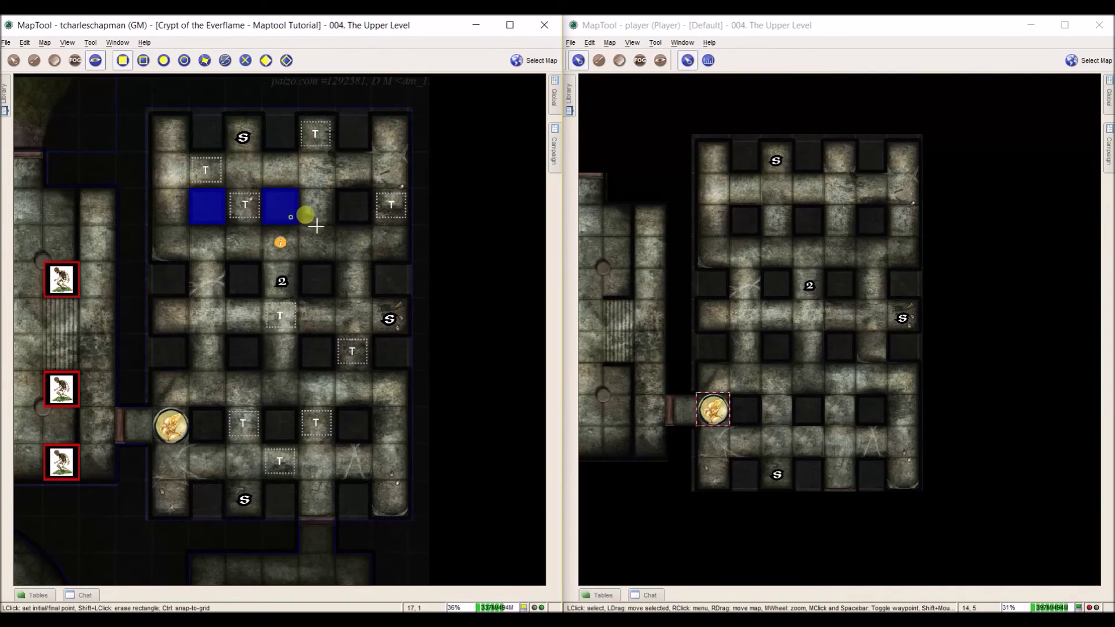
left_click(351, 204)
left_click(378, 226)
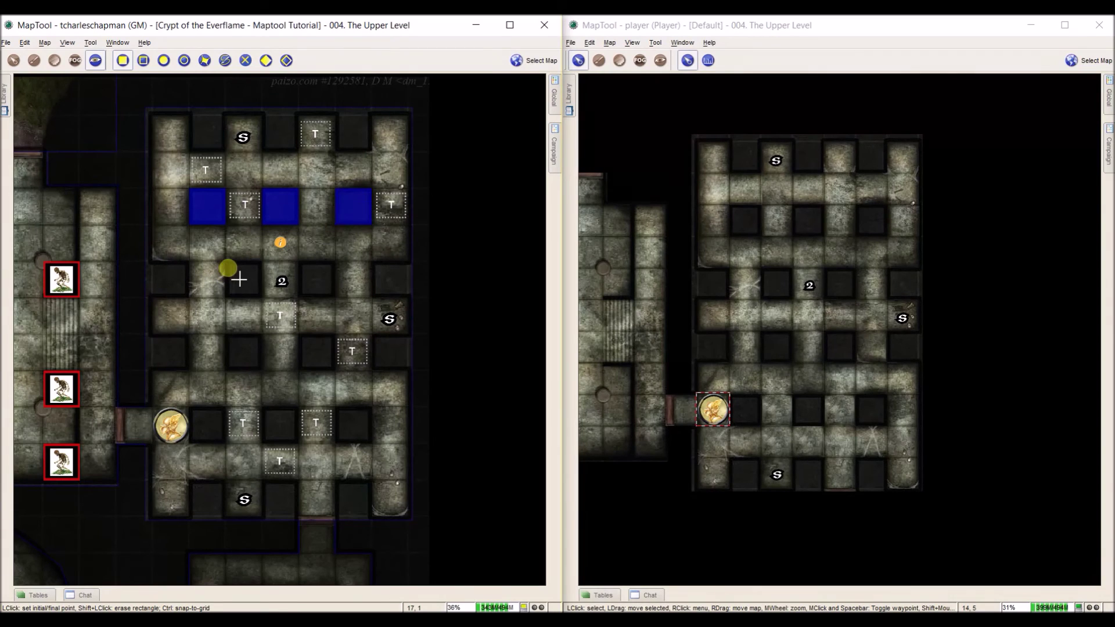
- Draw rectangular VBL over the four pillars in the third row of maze area 2, level with its number label
left_click(244, 278)
left_click(263, 297)
left_click(319, 278)
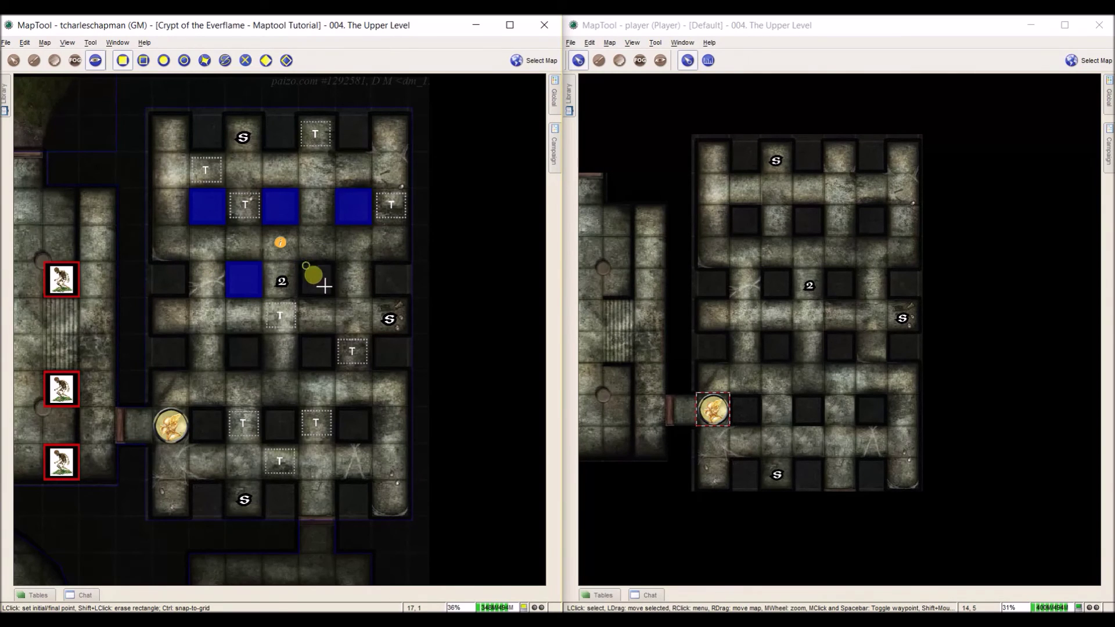
left_click(335, 296)
left_click(408, 298)
left_click(189, 297)
- Draw rectangular VBL over the three pillars in the northernmost row and the four pillars in the fourth row of maze area 2
left_click(225, 151)
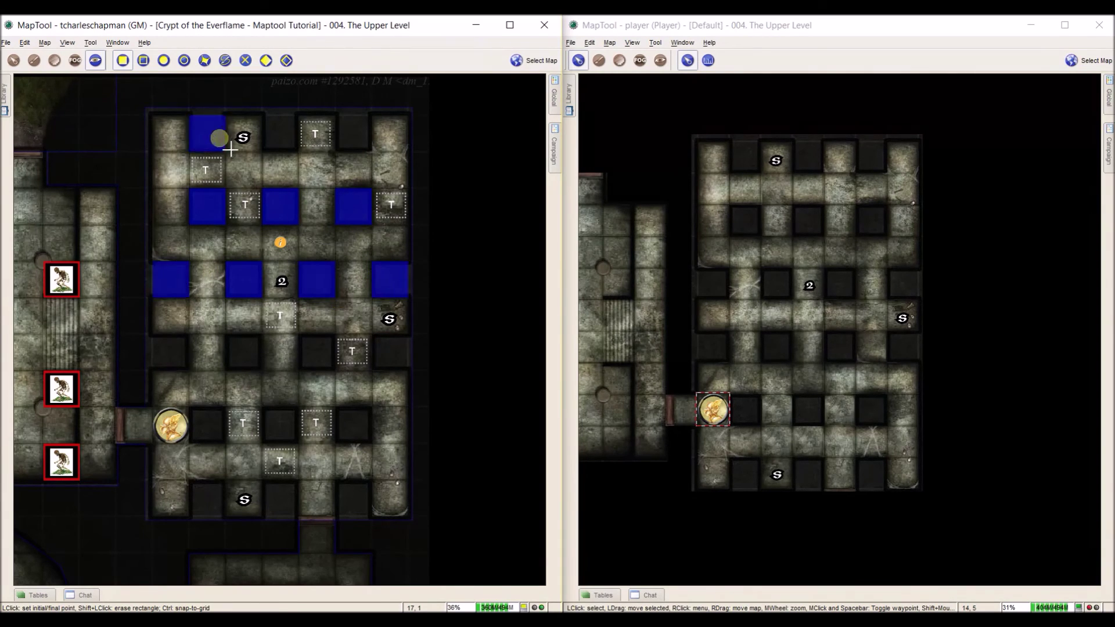
left_click(299, 151)
left_click(348, 129)
left_click(372, 151)
left_click(190, 370)
left_click(243, 353)
left_click(317, 353)
left_click(390, 353)
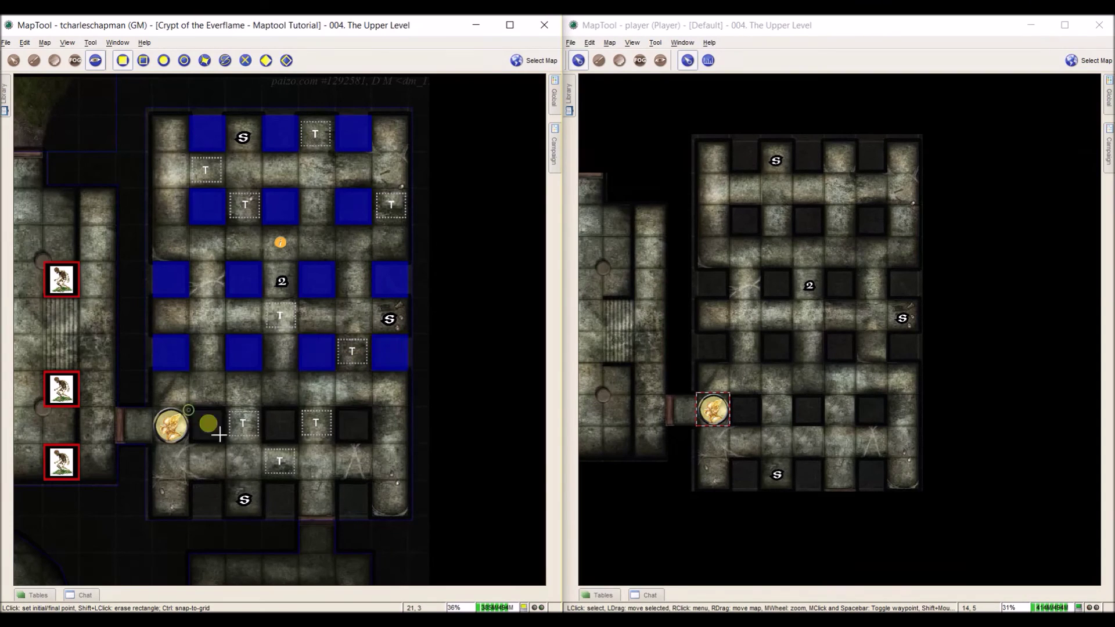
- Draw rectangular VBL over the six pillars in the two southernmost rows of maze area 2
left_click(207, 425)
left_click(280, 424)
left_click(353, 424)
left_click(354, 499)
left_click(280, 499)
left_click(207, 499)
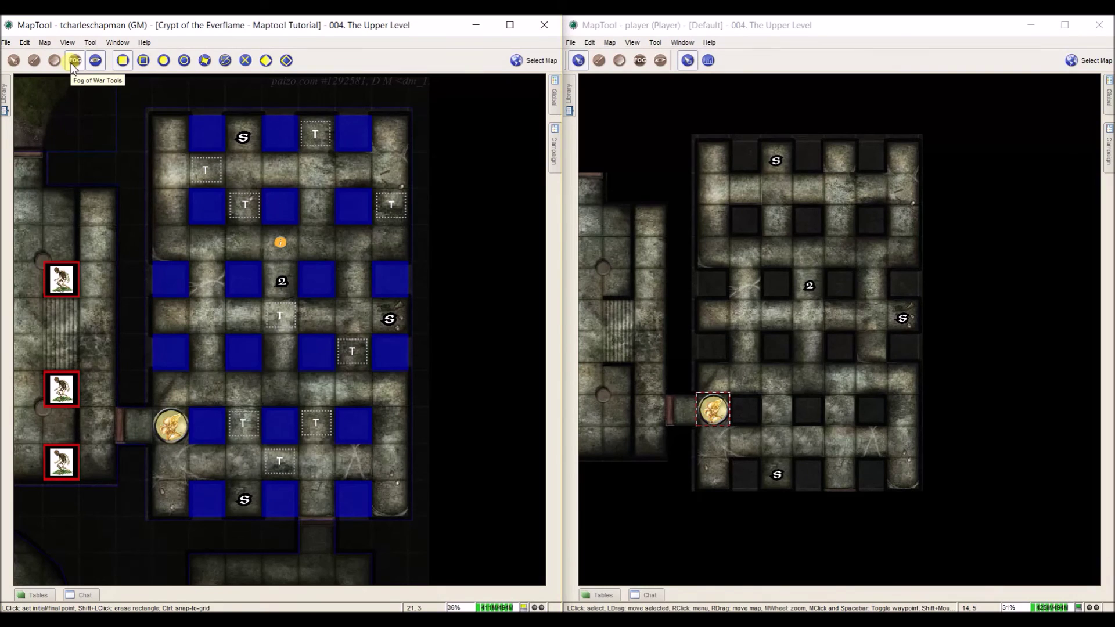
- Hide the whole of maze area 2 under fog of war again with a rectangle
left_click(75, 61)
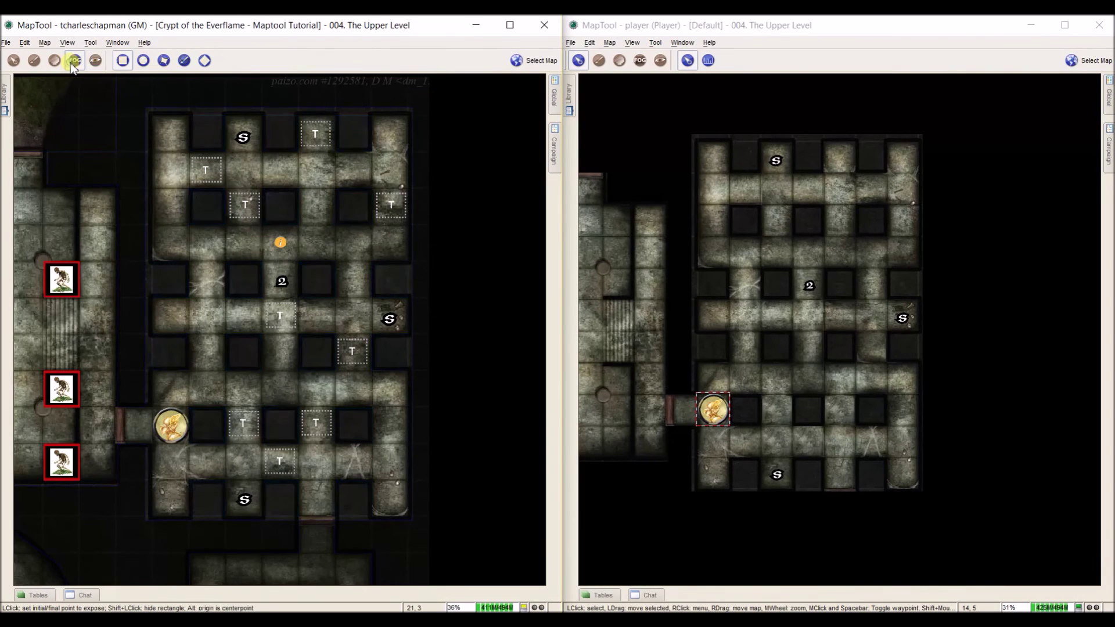
left_click(150, 109, "shift")
left_click(435, 538, "shift")
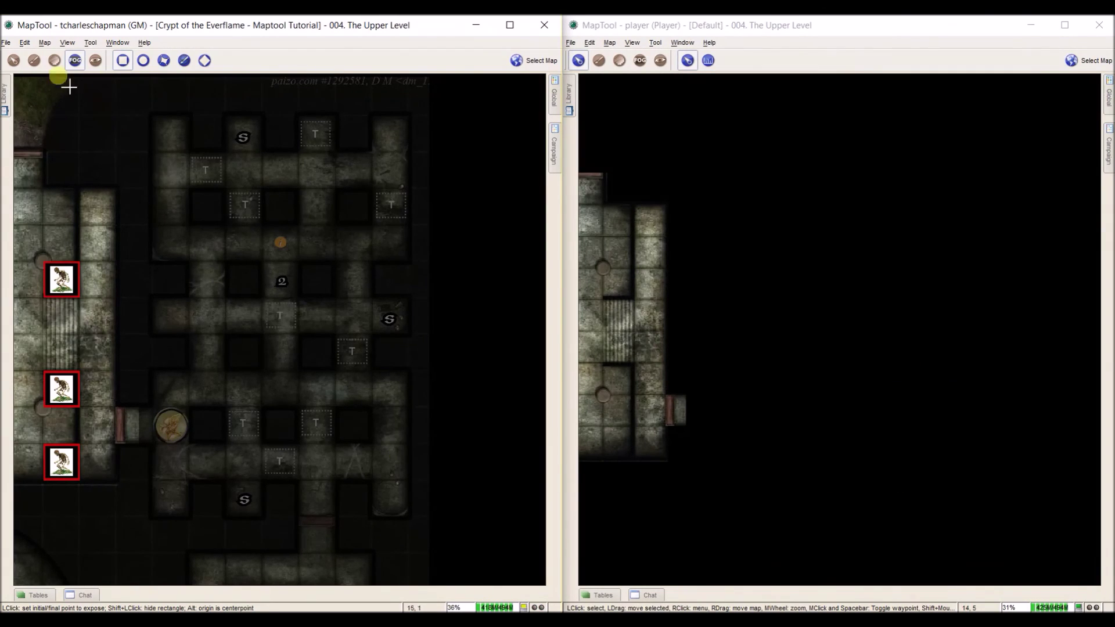
- Expose the Hero token's visible area at the entrance of maze area 2 and along its move one square south and two squares east
left_click(14, 62)
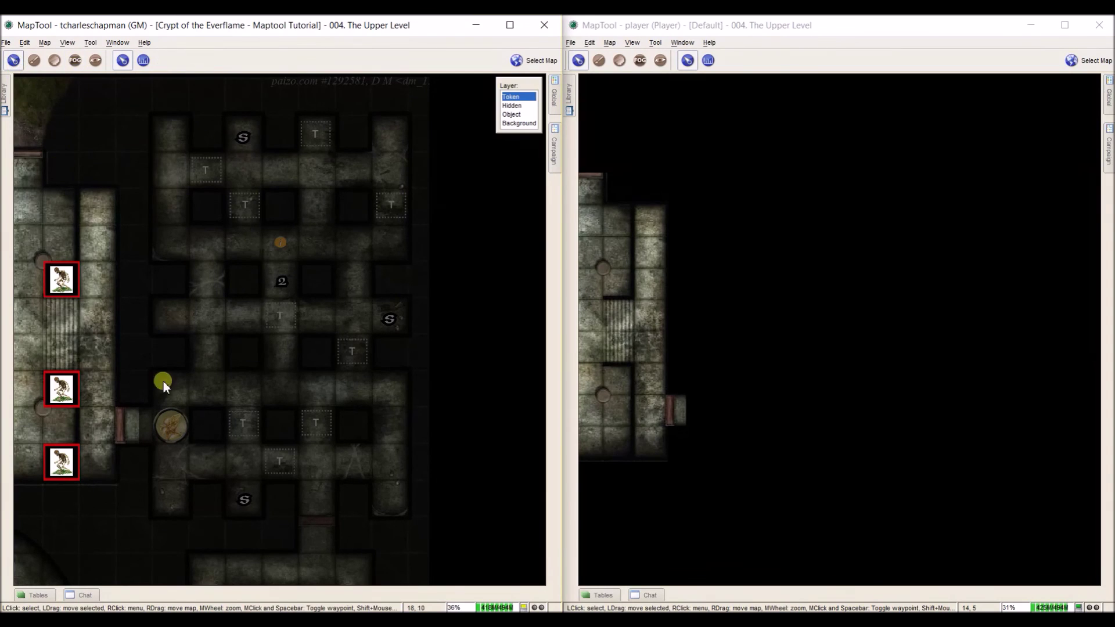
left_click(173, 424)
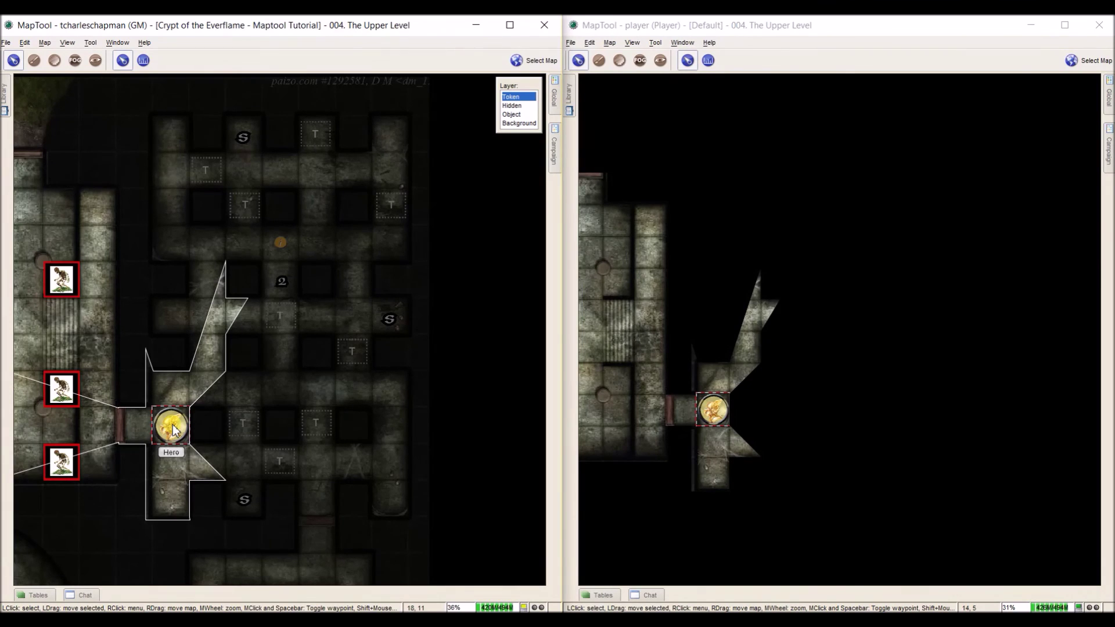
left_click_drag(172, 430, 185, 479)
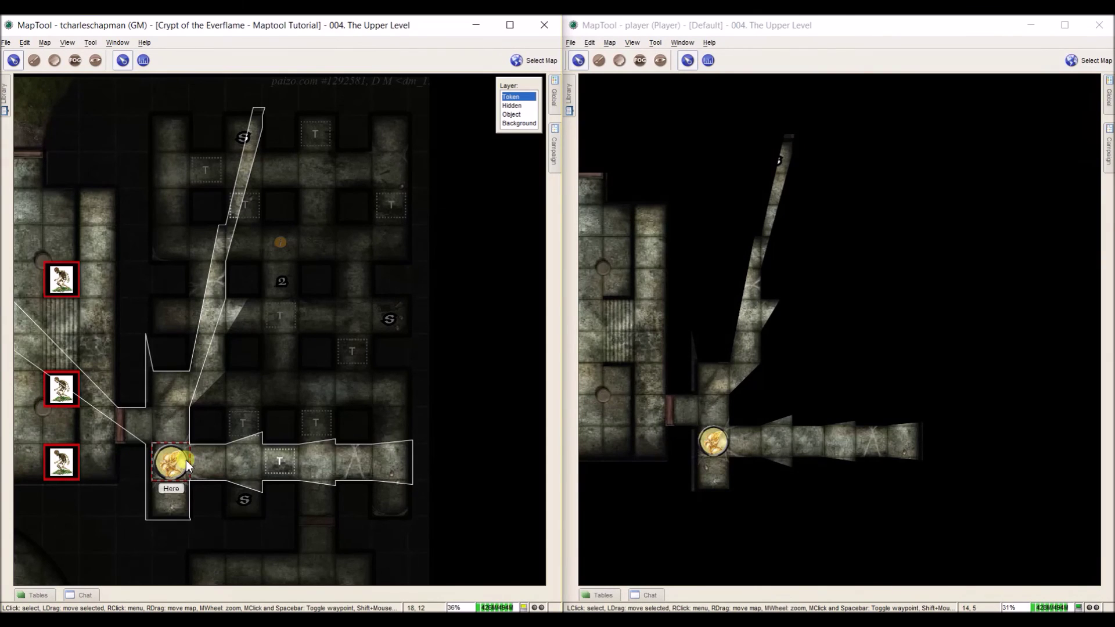
left_click_drag(186, 459, 242, 463)
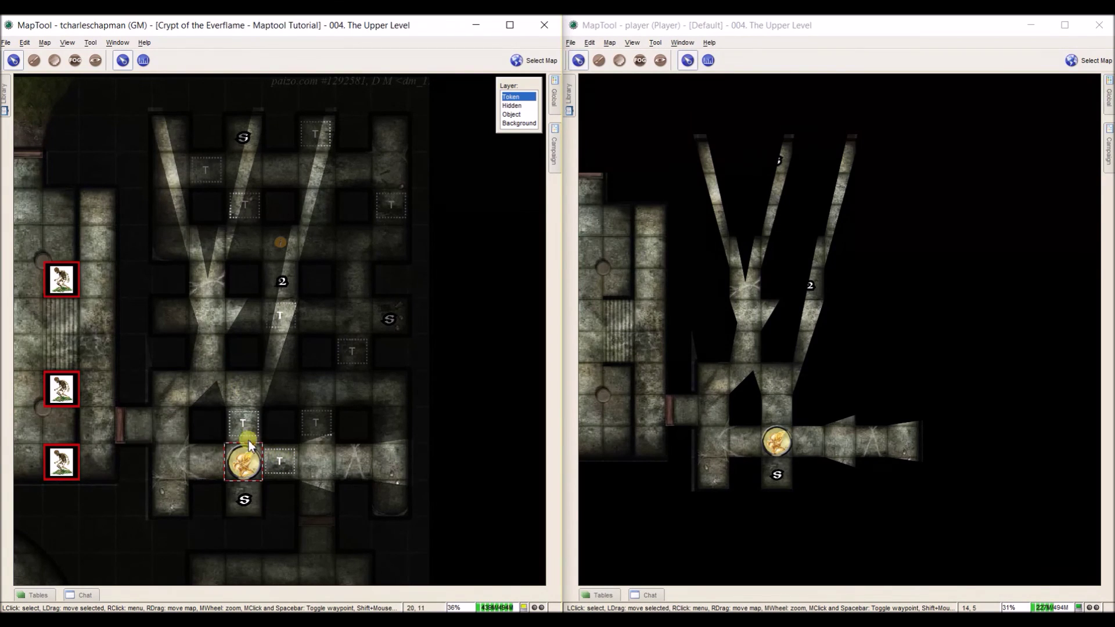
- Expose the whole of maze area 2 from the fog of war with a rectangle
left_click(97, 60)
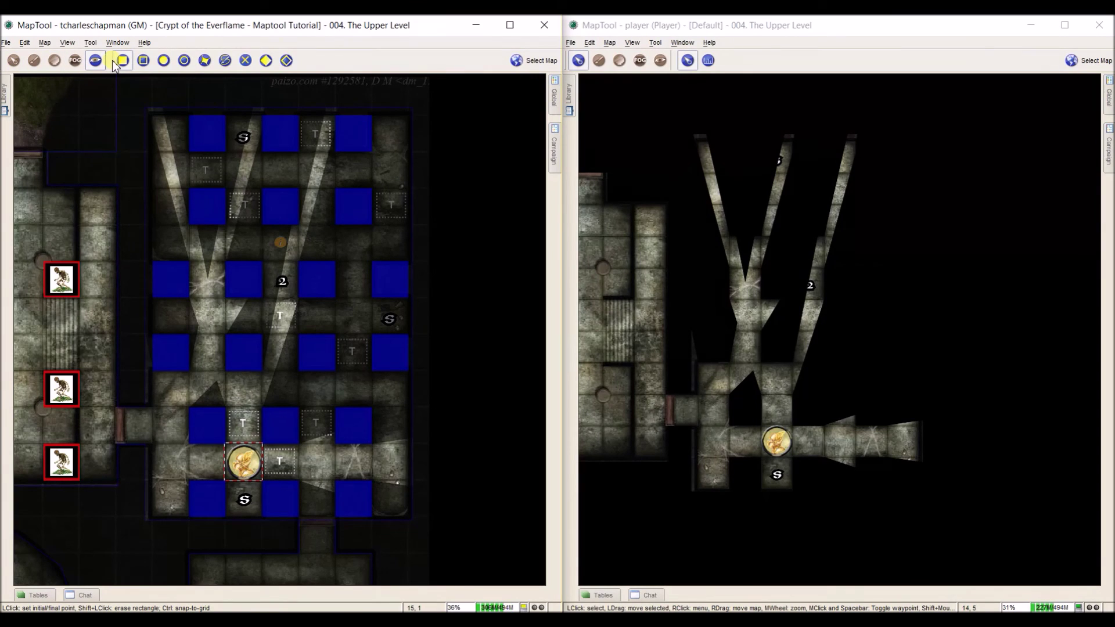
left_click(75, 60)
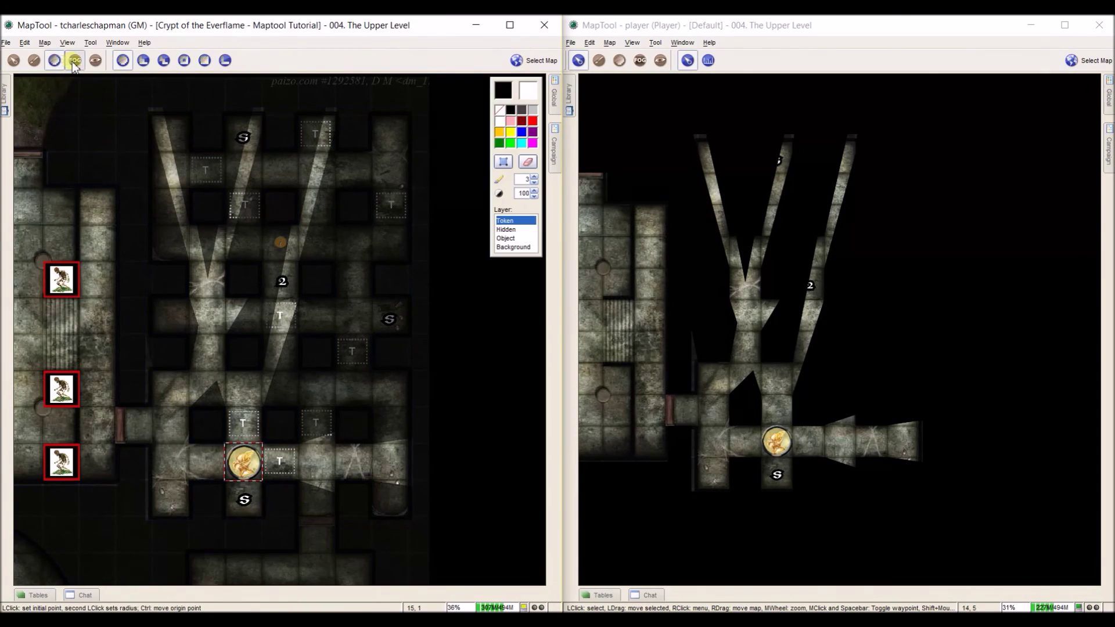
left_click(160, 119)
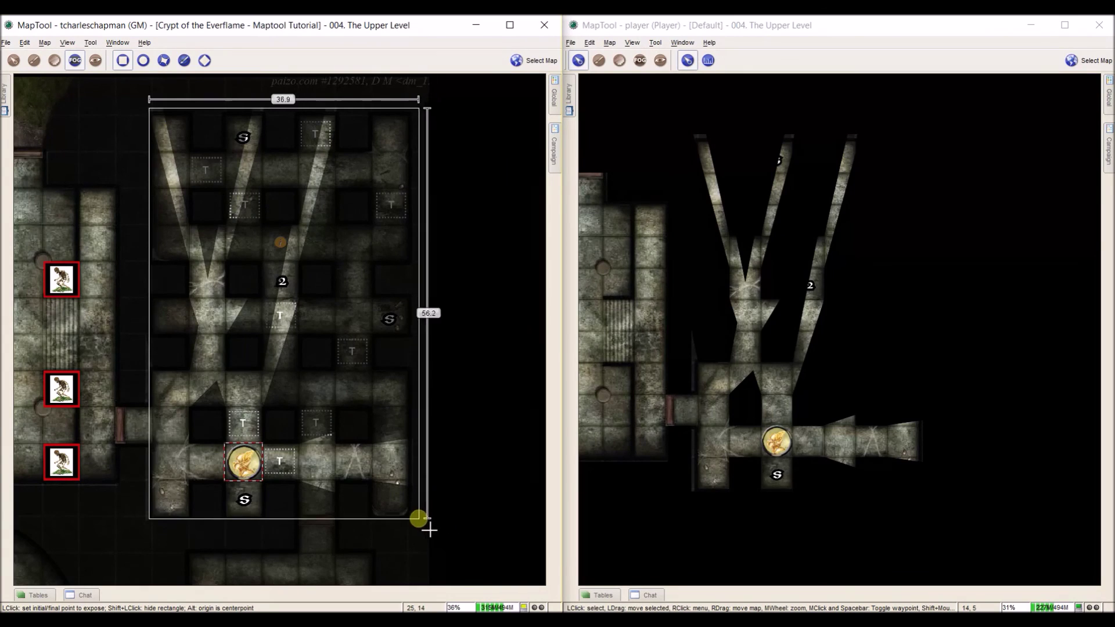
left_click(425, 527, "shift")
left_click(150, 112)
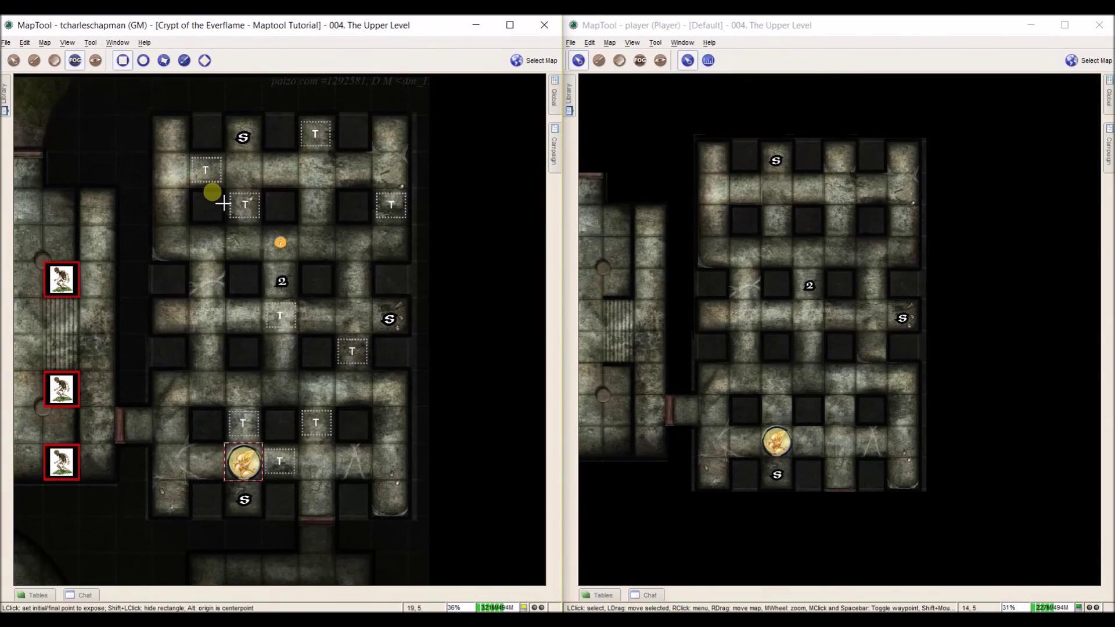